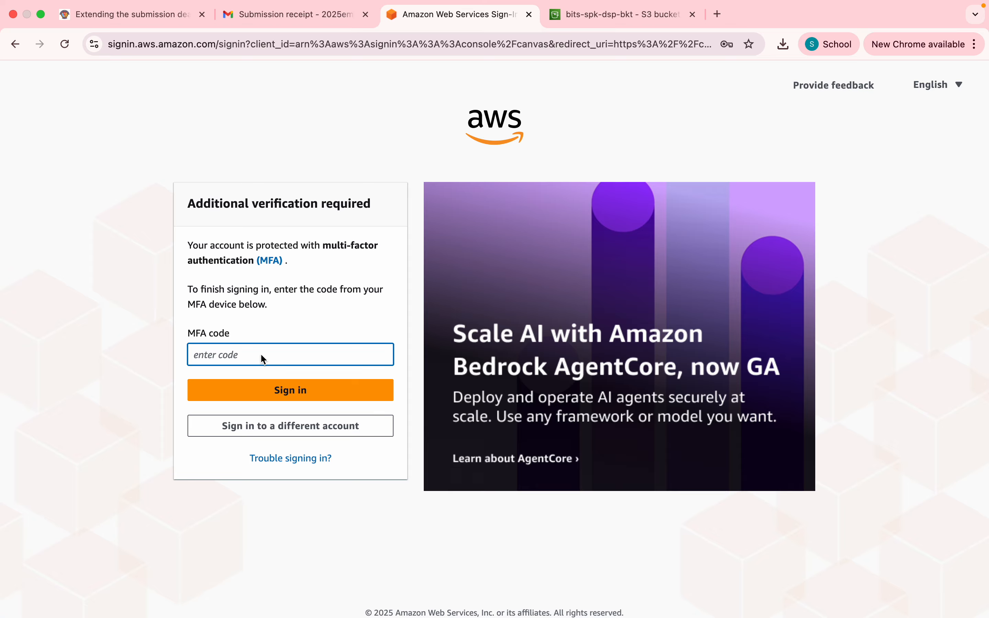
# - Enter the MFA code and submit it to complete sign-in
pyautogui.click(269, 393)
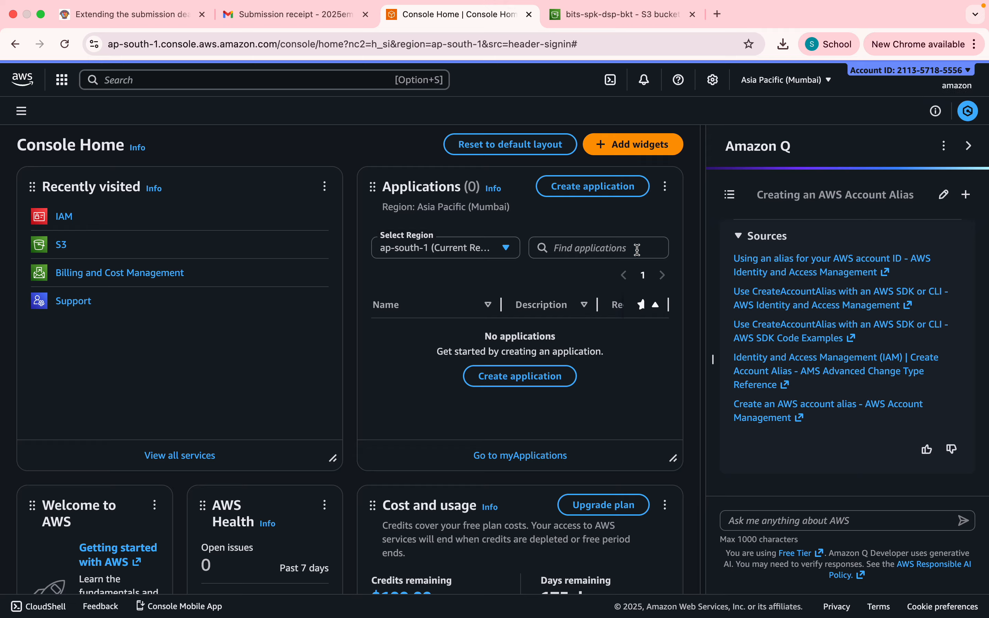
# - Look over the services menu, then search the console for 'IAM' to list matching services
pyautogui.click(62, 81)
pyautogui.scroll(-10, 99, 281)
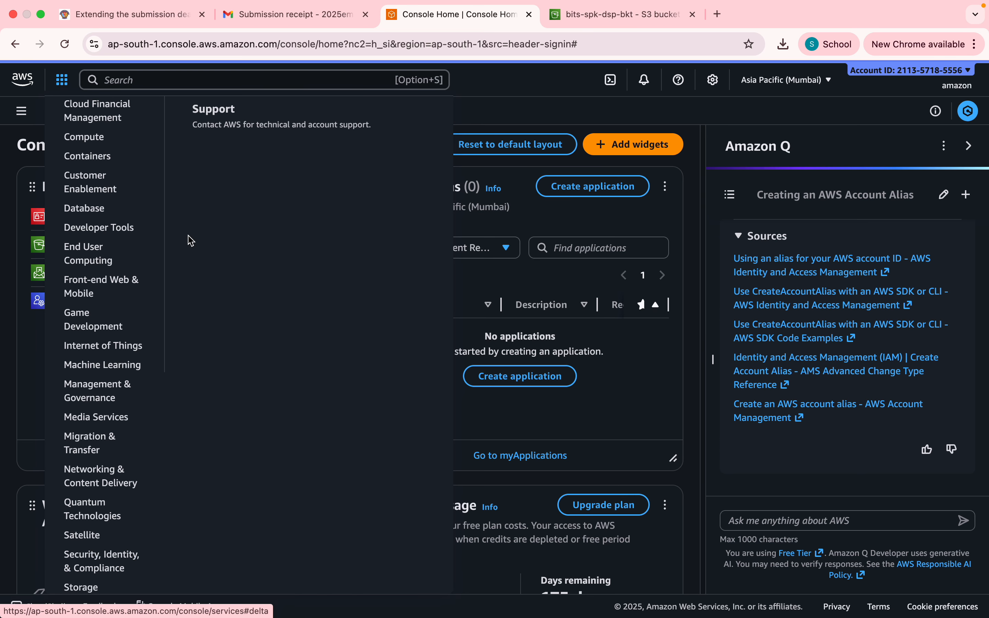
pyautogui.click(231, 81)
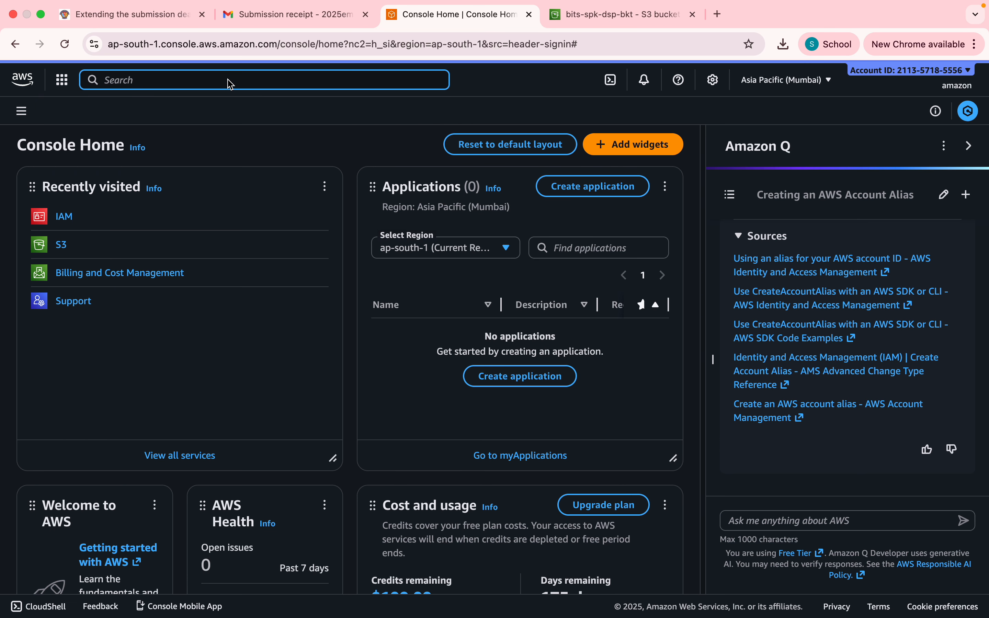
pyautogui.write('IAM')
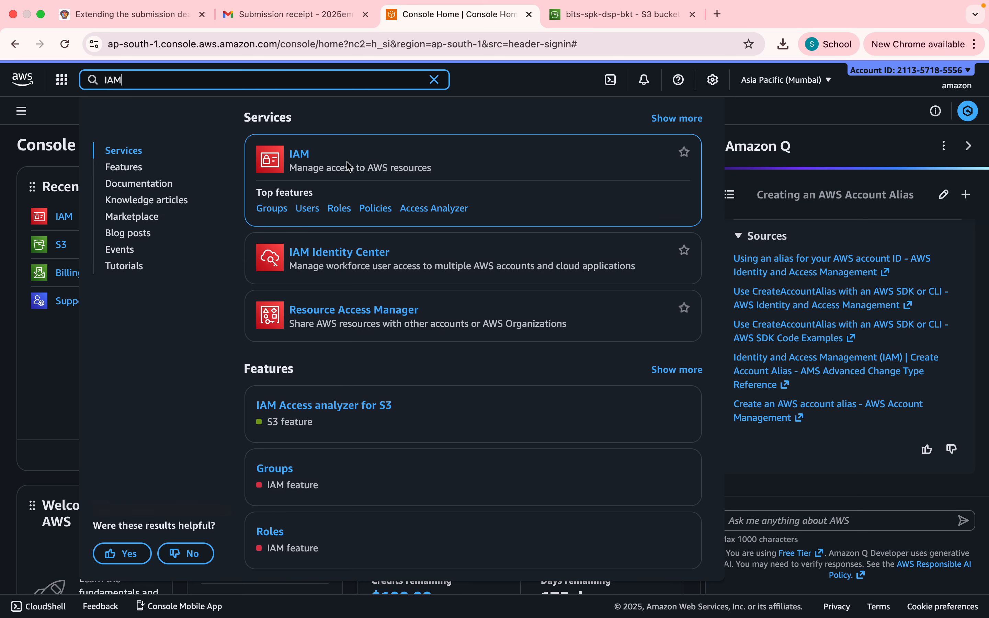
pyautogui.click(67, 370)
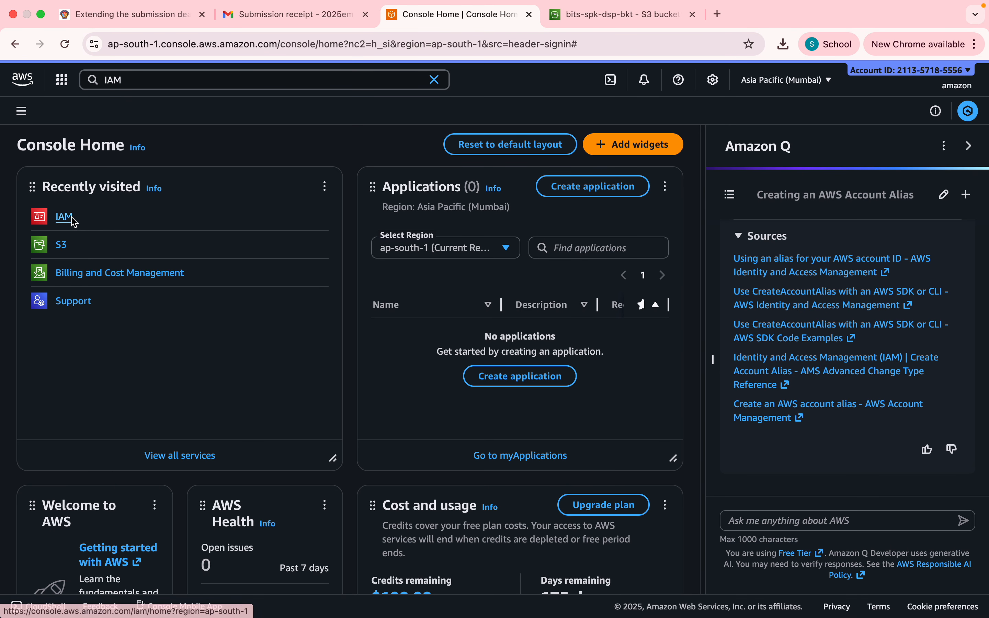
pyautogui.click(166, 84)
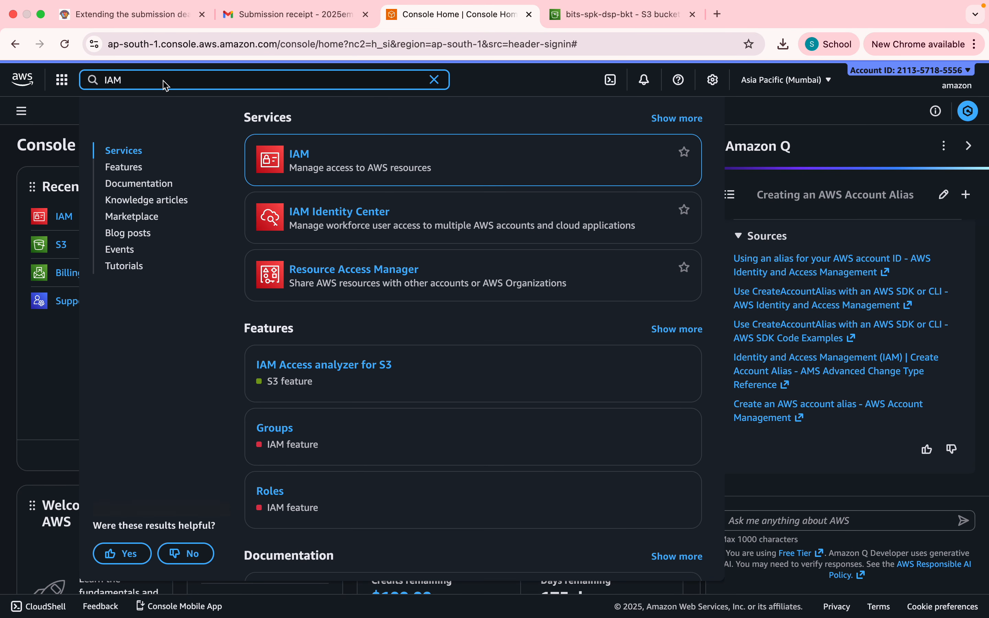
# - Open the IAM dashboard and go from its resource counts to the Users list
pyautogui.click(303, 157)
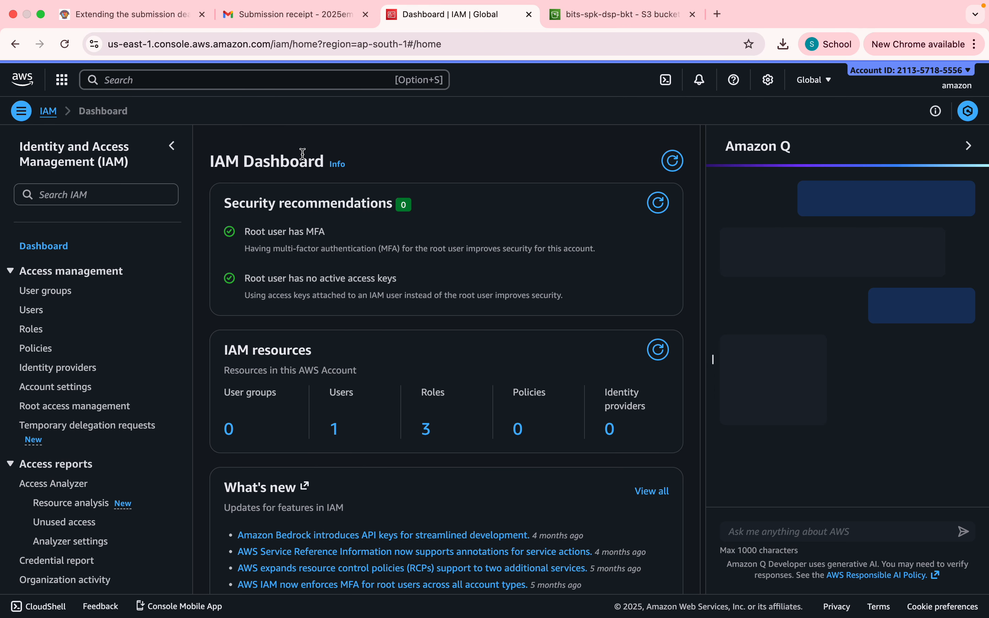
pyautogui.scroll(-2, 398, 267)
pyautogui.scroll(-6, 398, 267)
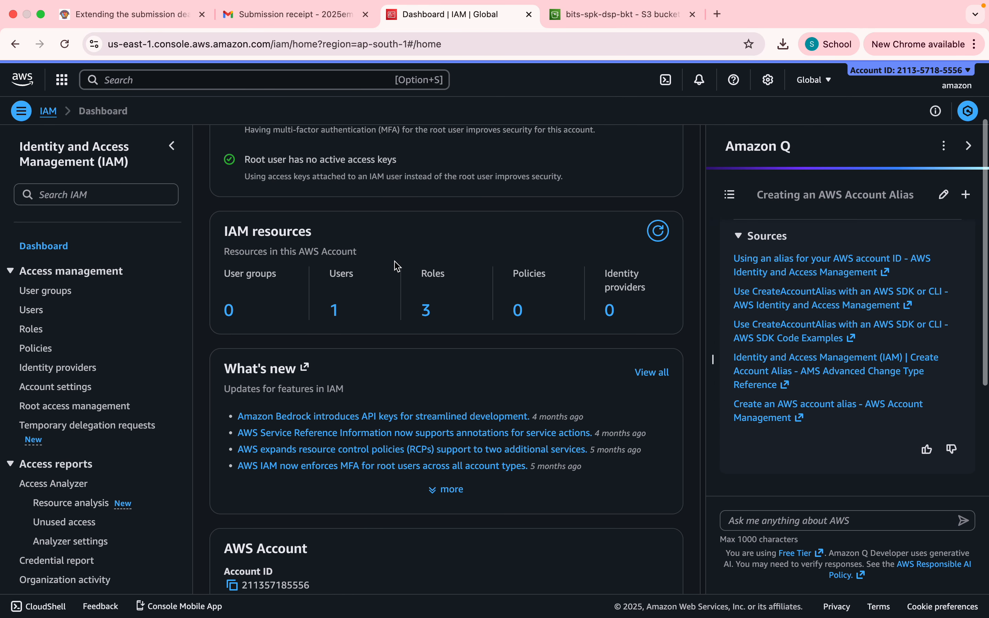
pyautogui.scroll(-2, 396, 266)
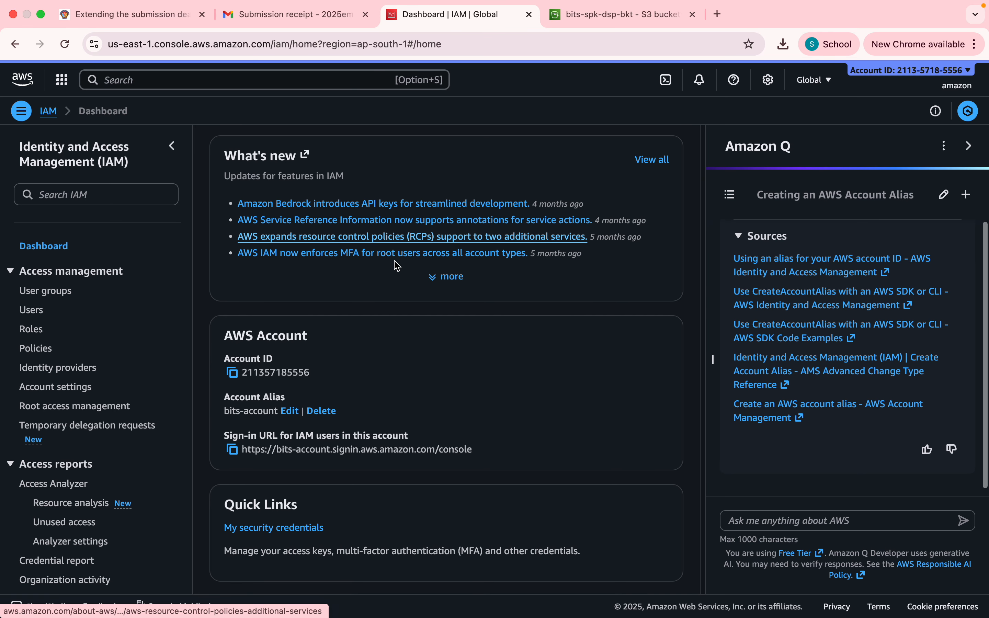
pyautogui.scroll(5, 397, 266)
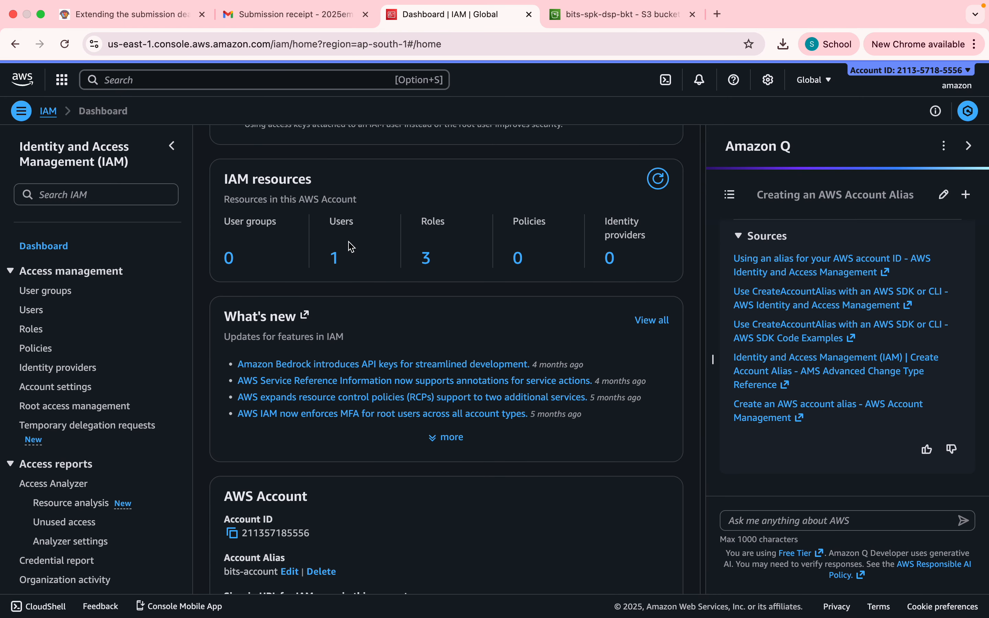
pyautogui.scroll(-8, 388, 291)
pyautogui.scroll(10, 389, 294)
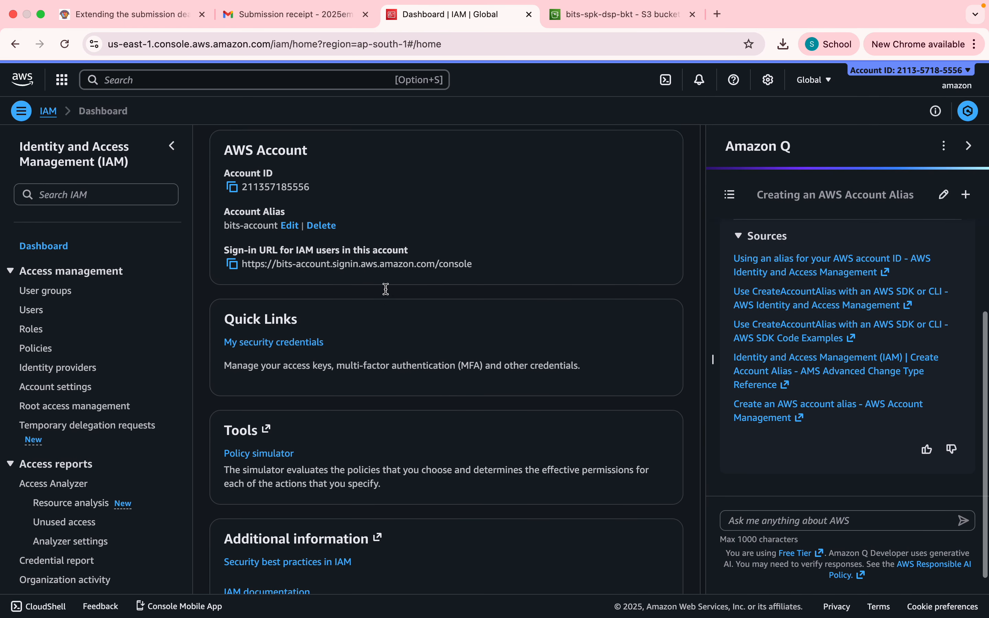
pyautogui.scroll(1, 388, 294)
pyautogui.click(335, 378)
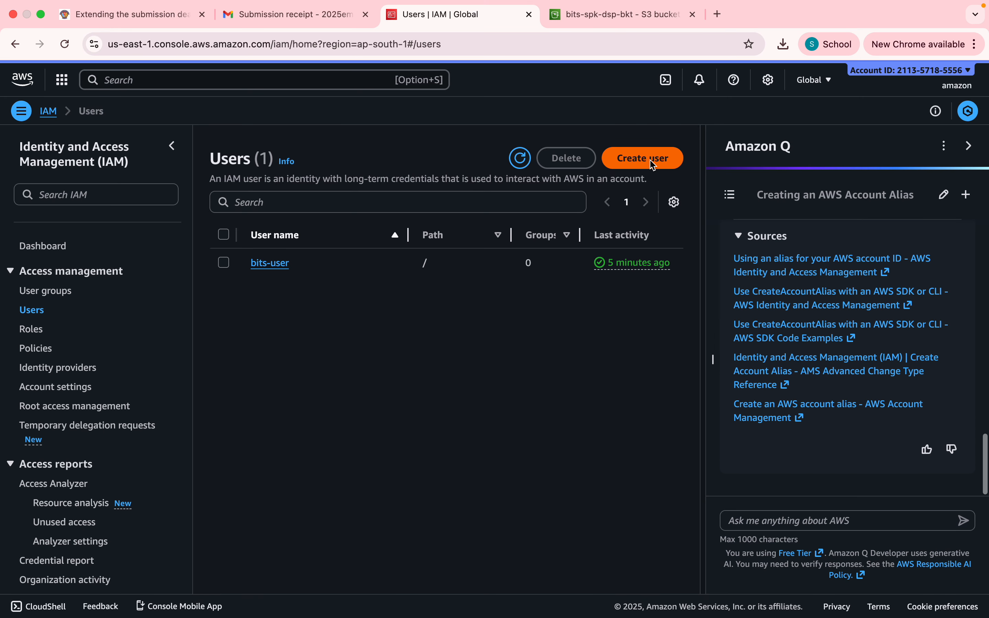
# - Start a new IAM user named test-user with console access enabled
pyautogui.click(654, 165)
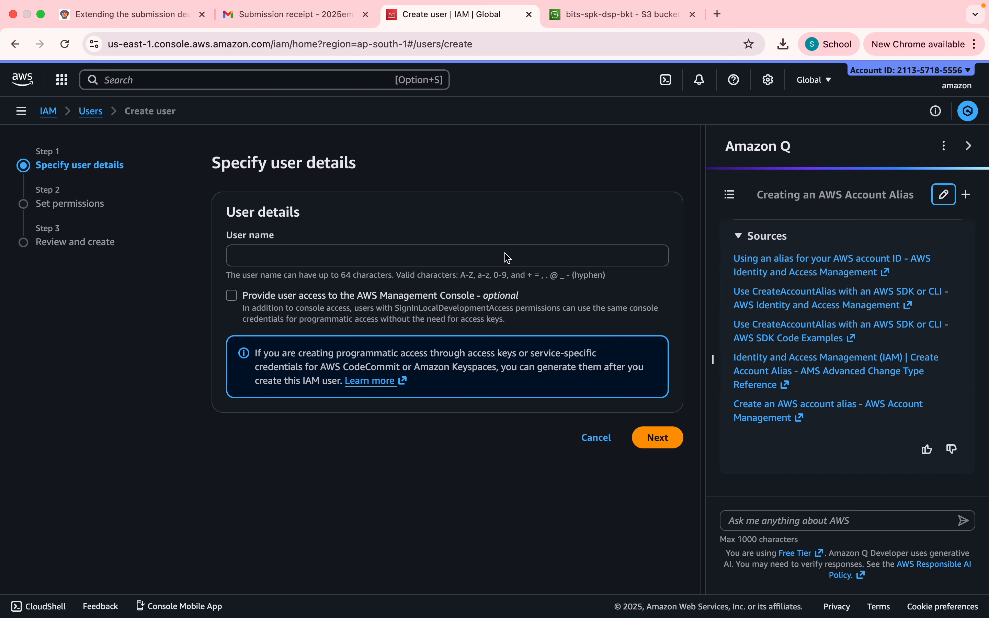
pyautogui.click(492, 261)
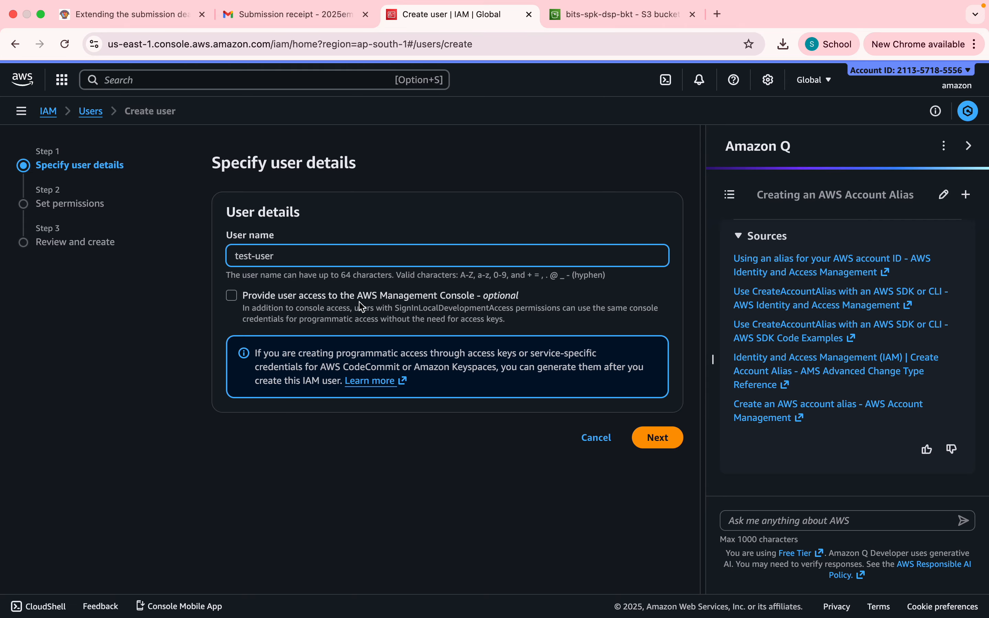
pyautogui.click(233, 296)
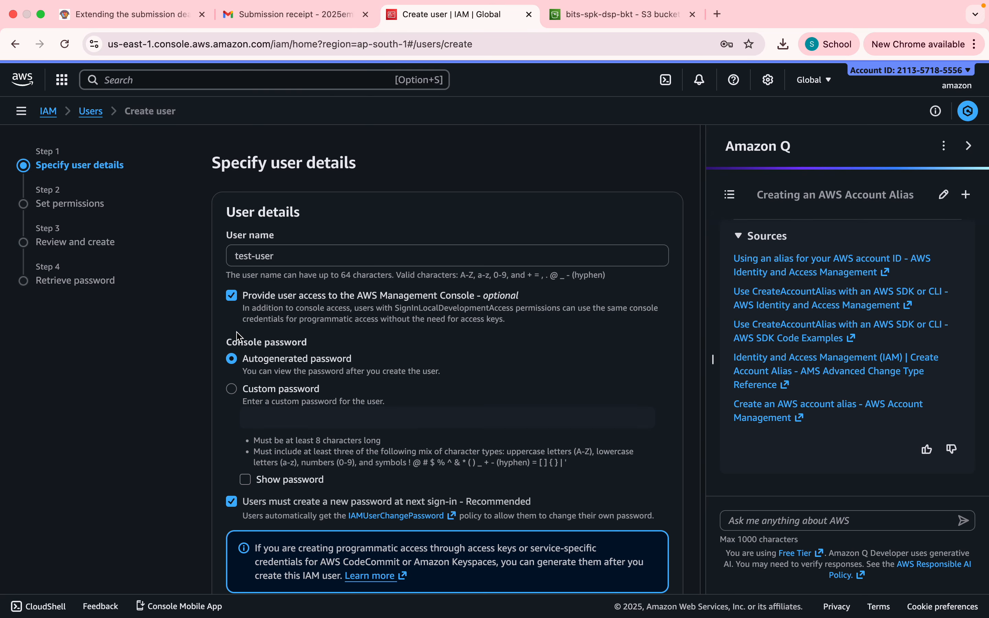
# - Give test-user a custom console password and reveal it to check
pyautogui.click(232, 390)
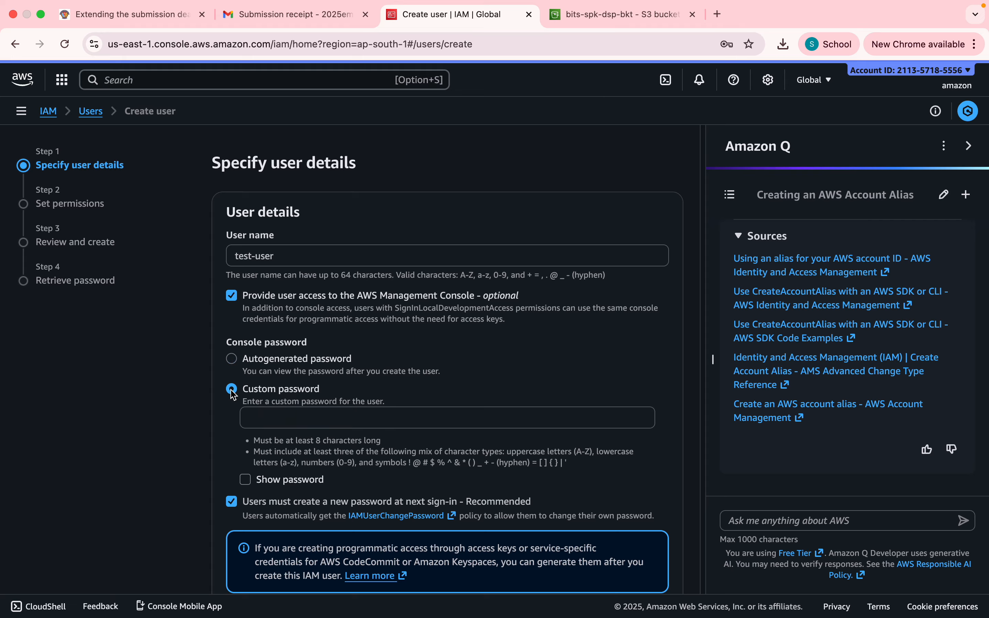
pyautogui.click(301, 421)
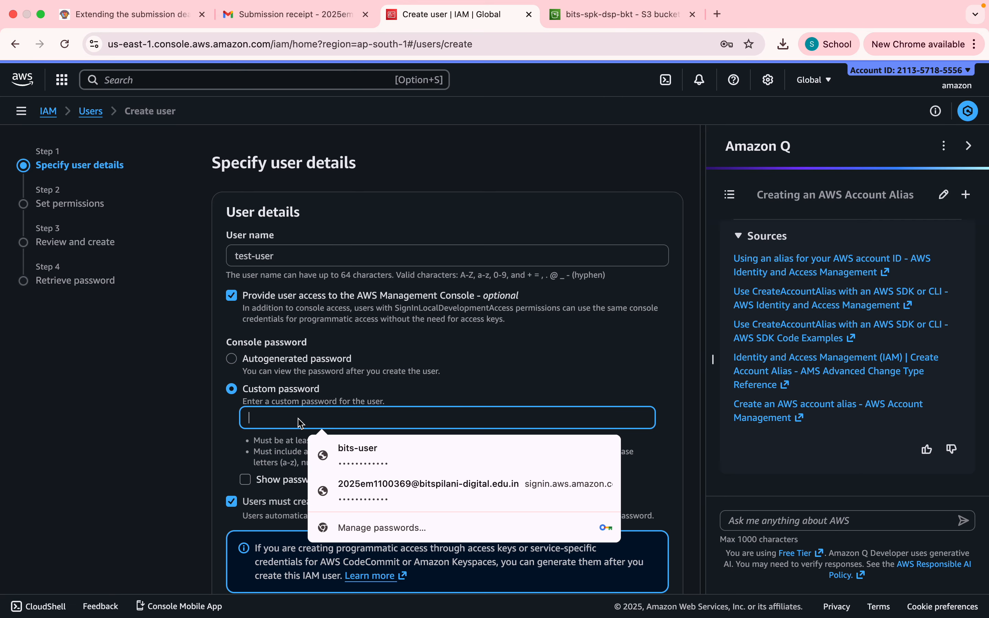
pyautogui.write('••••••')
pyautogui.press('super+a')
pyautogui.press('BackSpace')
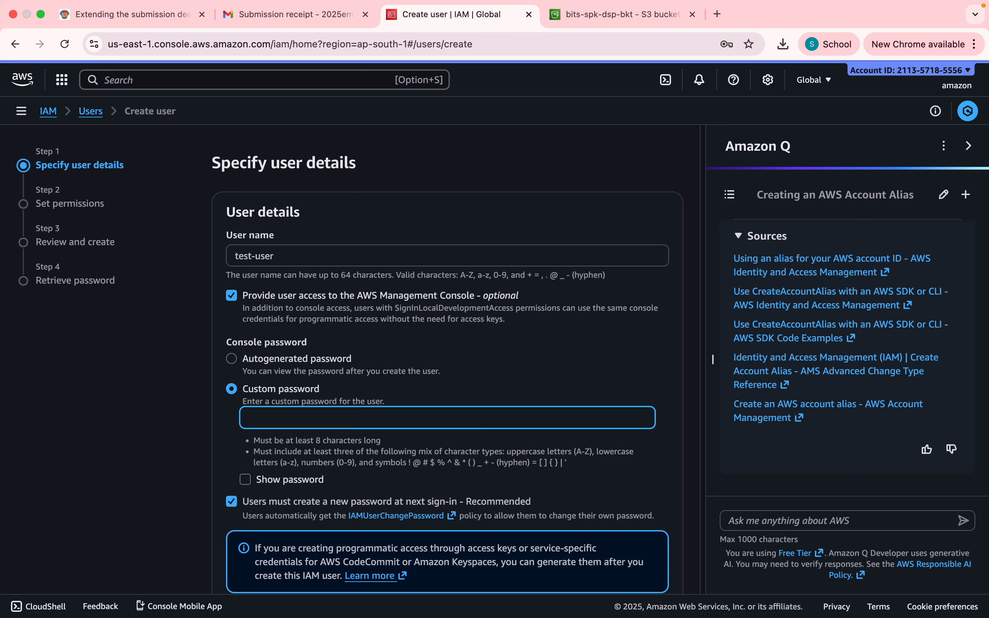
pyautogui.write('••')
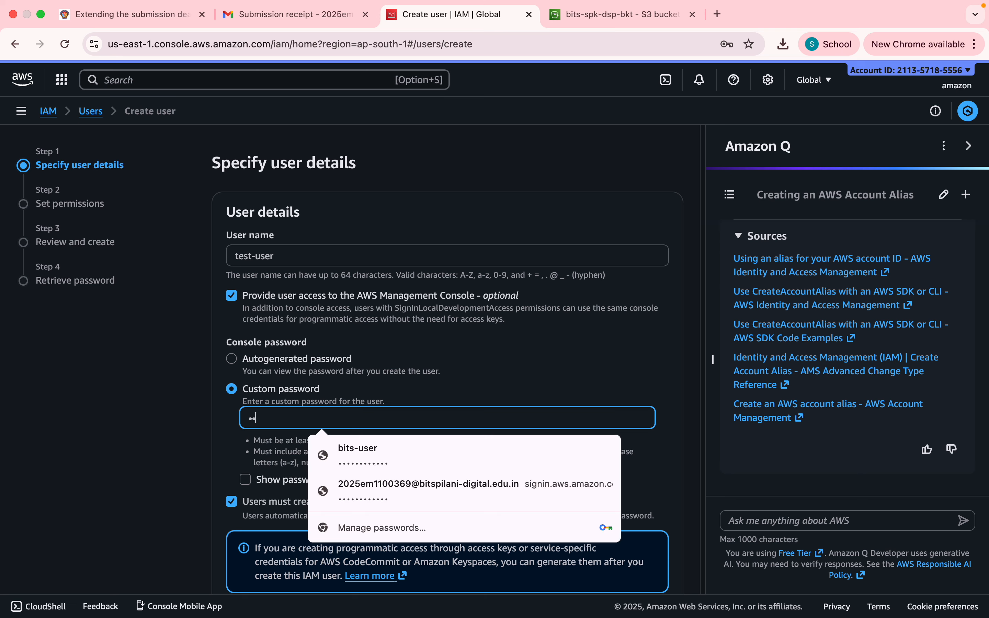
pyautogui.write('••')
pyautogui.scroll(-2, 390, 374)
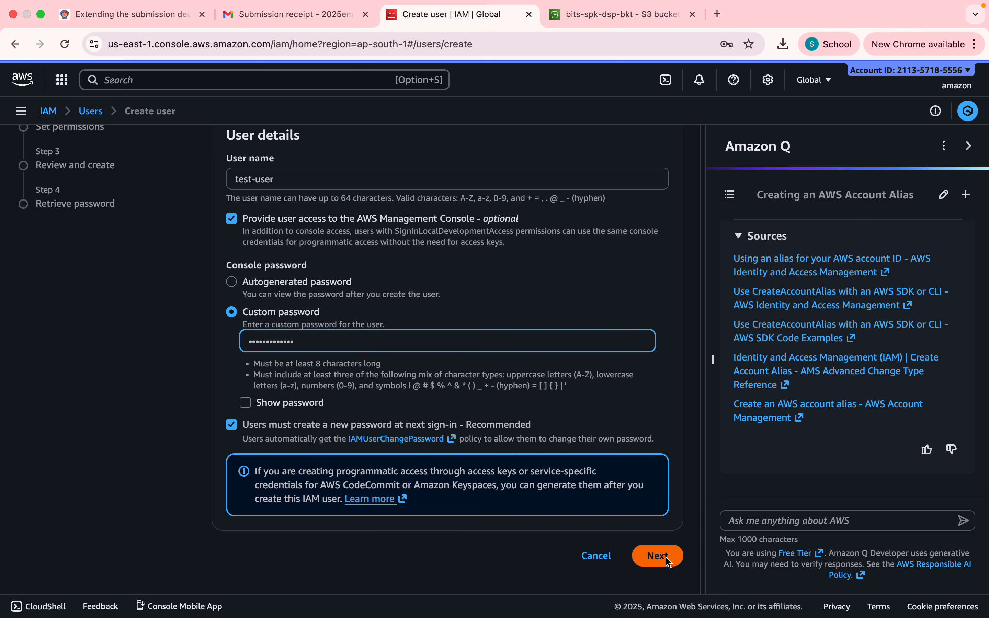
pyautogui.click(247, 404)
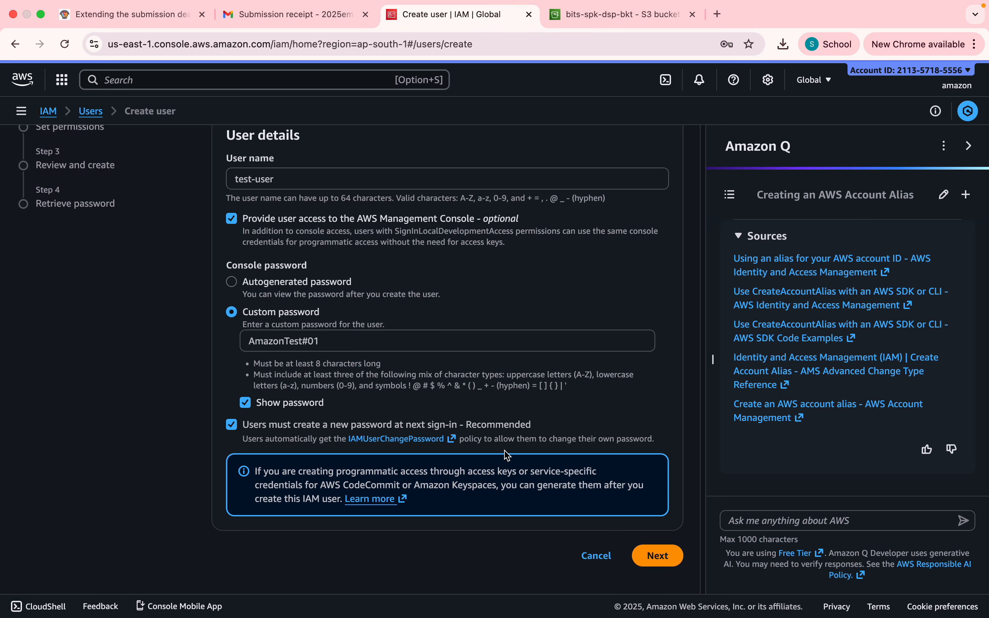
# - Move to permissions, decline the browser's save-password prompt, and choose to attach policies directly
pyautogui.click(659, 558)
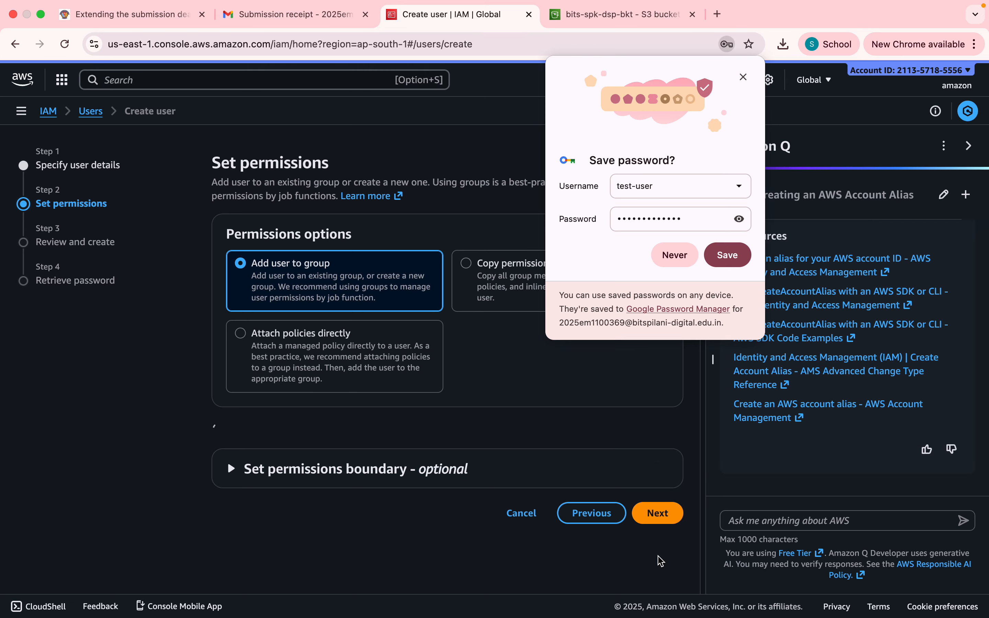
pyautogui.click(675, 256)
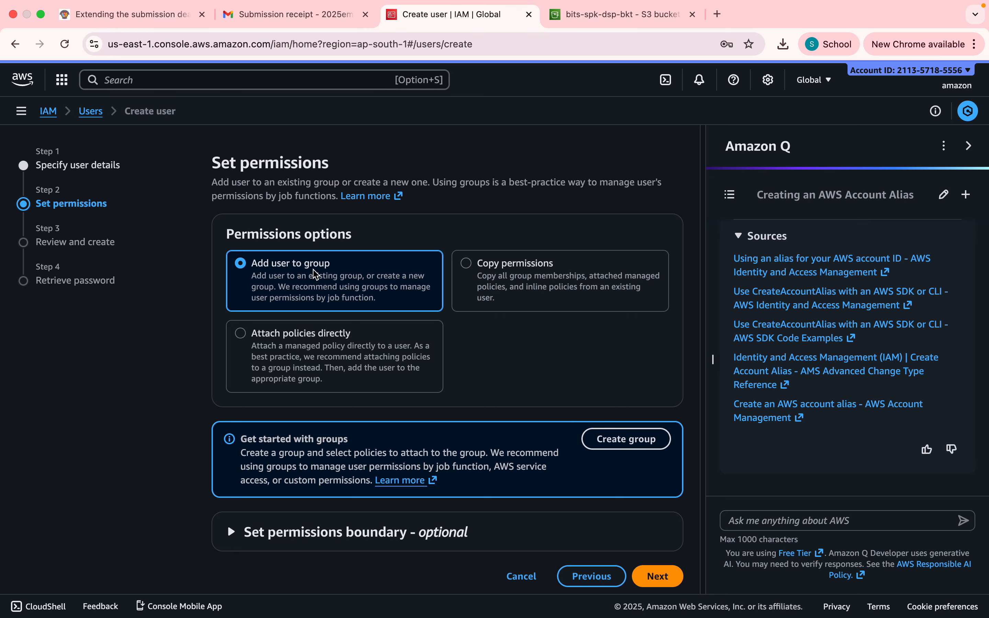
pyautogui.scroll(-1, 405, 314)
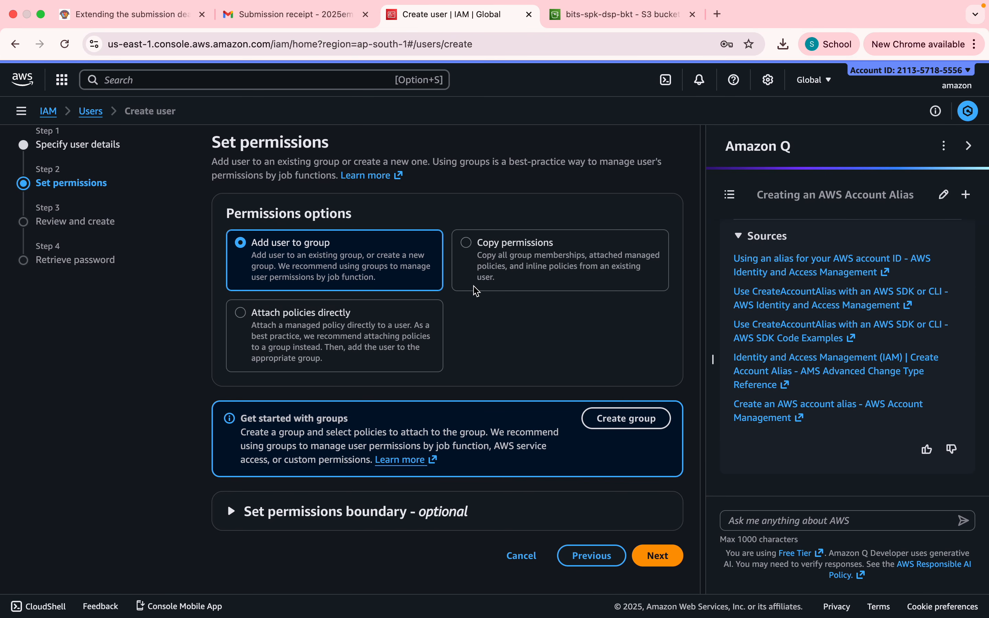
pyautogui.click(286, 323)
pyautogui.scroll(-1, 347, 356)
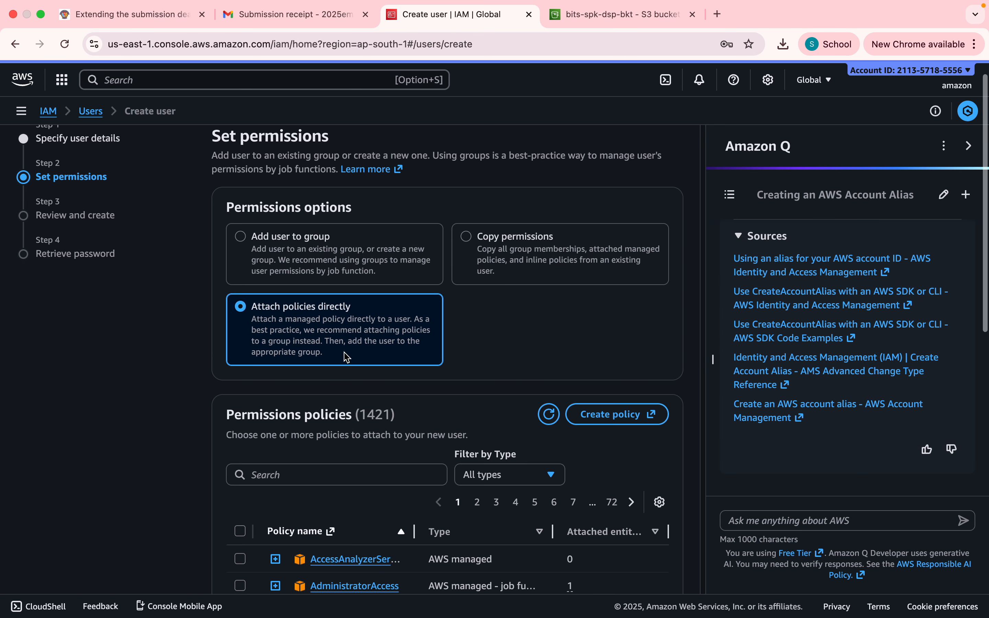
pyautogui.scroll(-3, 346, 357)
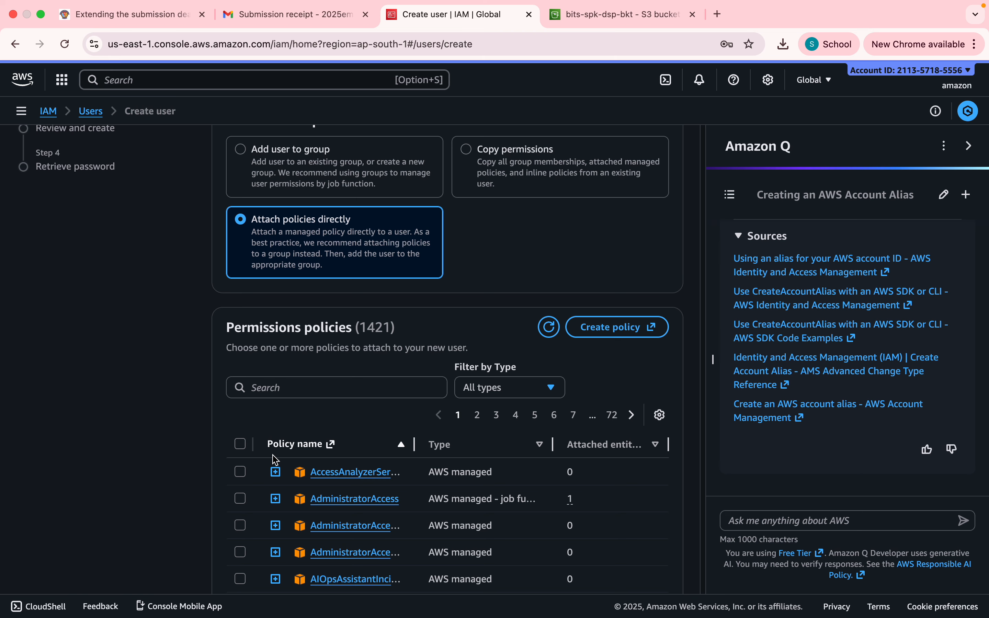
# - Attach the AdministratorAccess policy and review test-user's settings
pyautogui.click(243, 504)
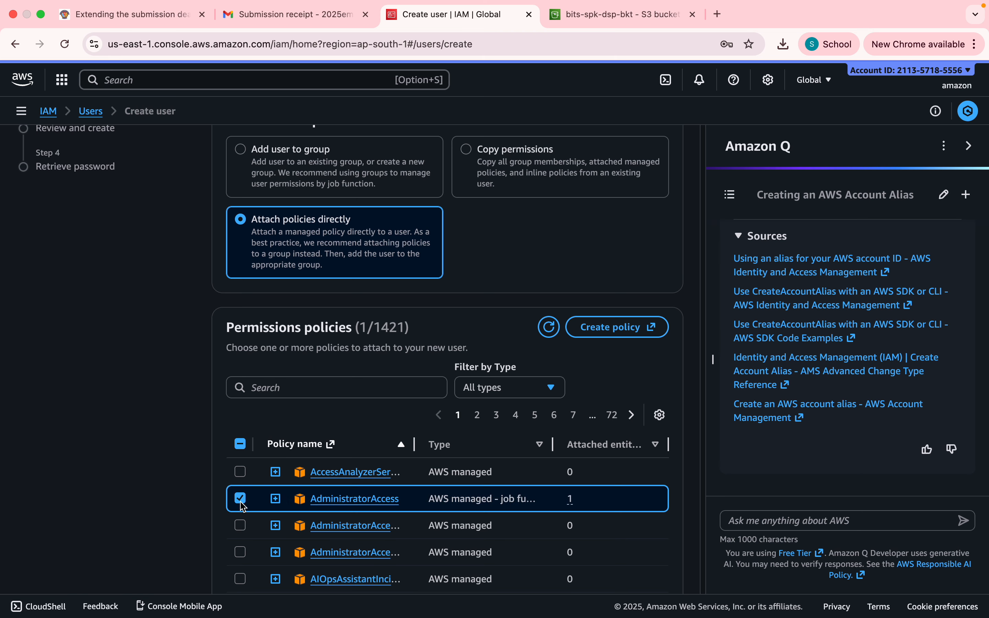
pyautogui.scroll(-10, 492, 470)
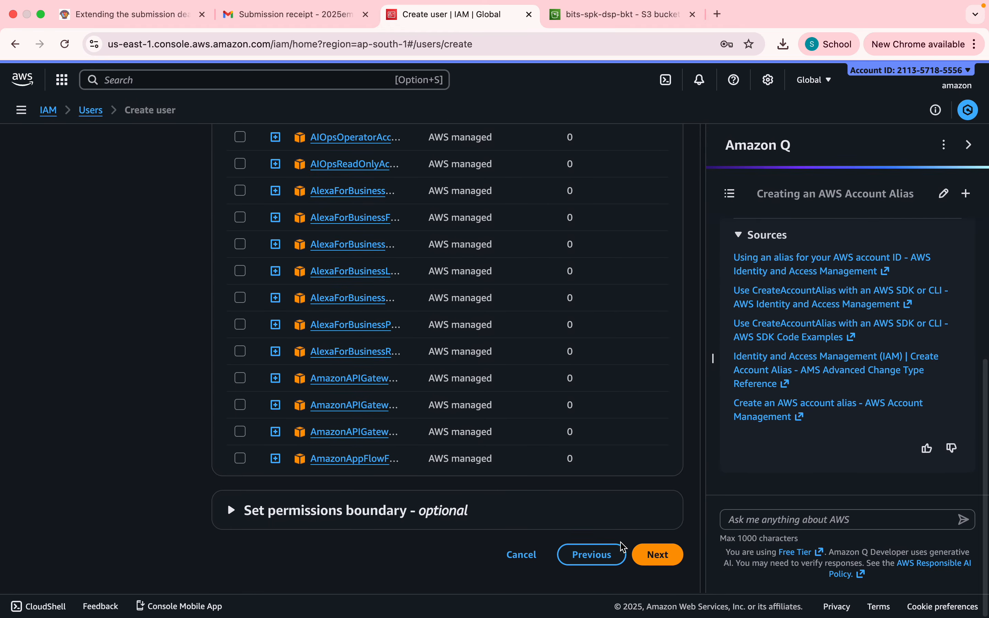
pyautogui.click(658, 556)
pyautogui.scroll(-3, 568, 465)
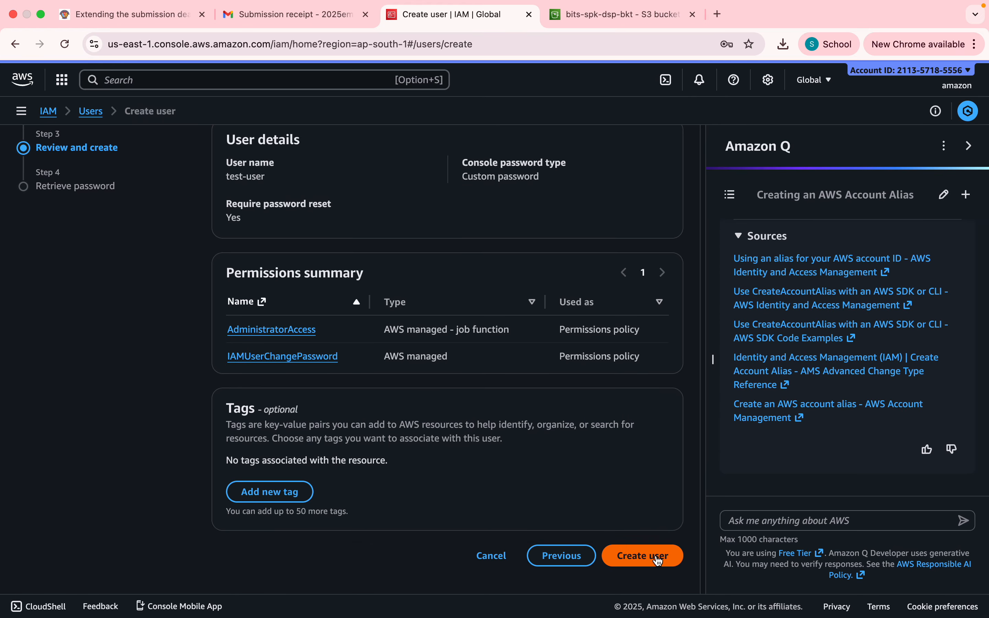
# - Create test-user, view its console password, and return to the Users list
pyautogui.click(659, 561)
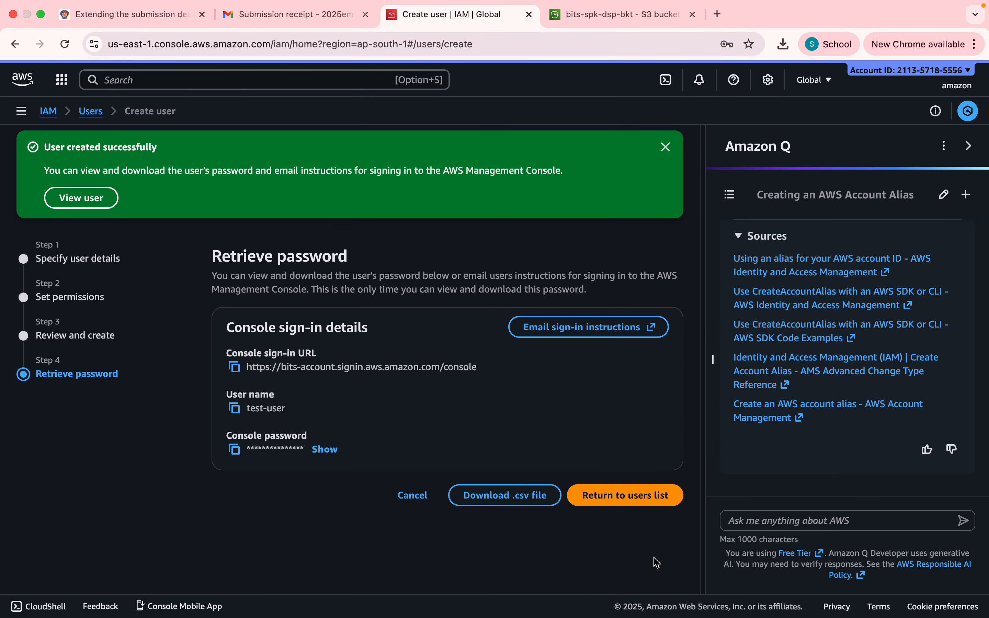
pyautogui.click(642, 506)
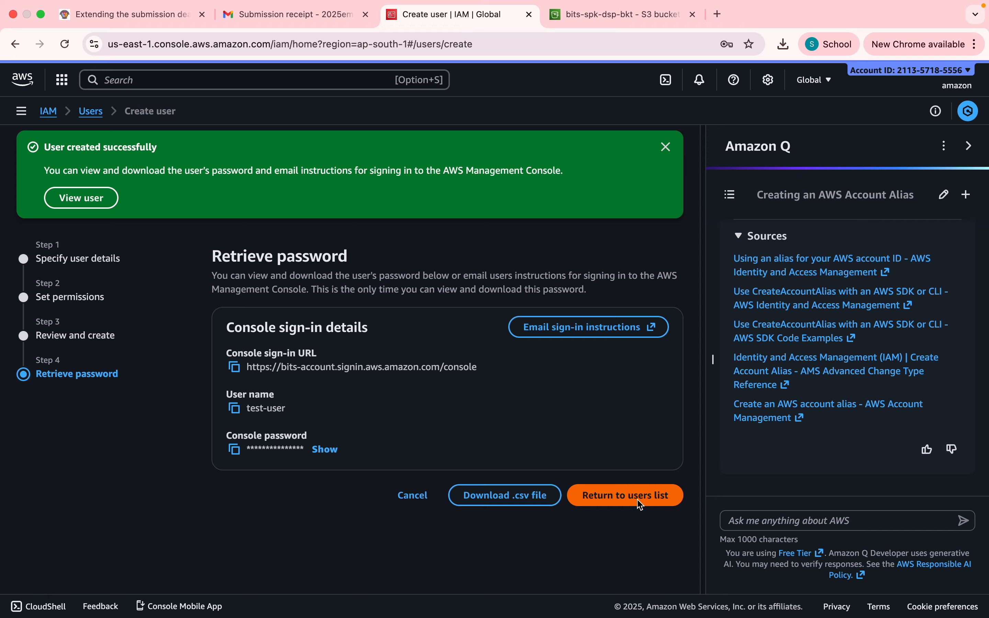
pyautogui.click(327, 449)
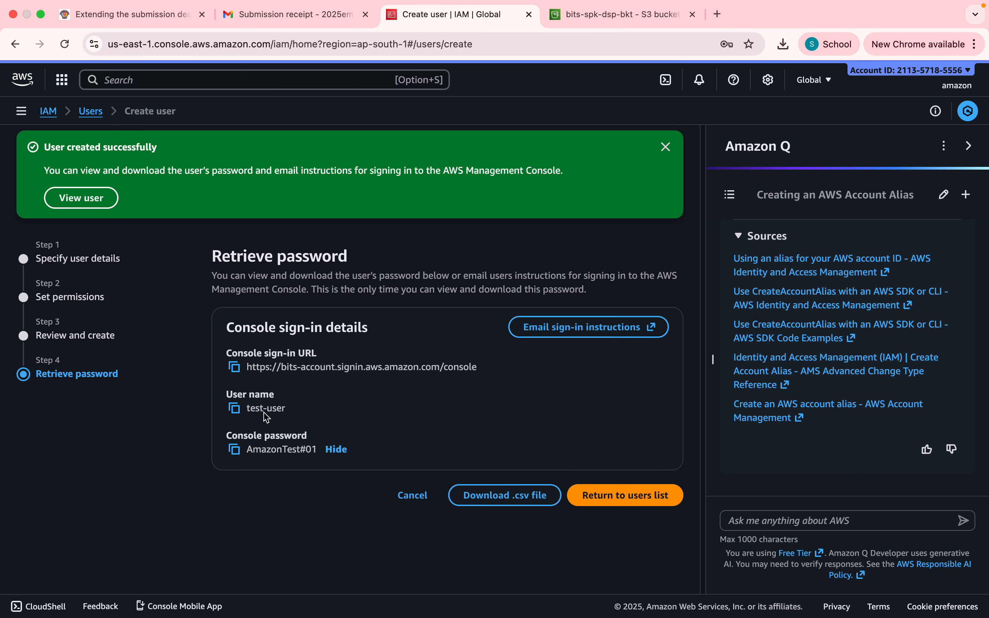
pyautogui.click(652, 501)
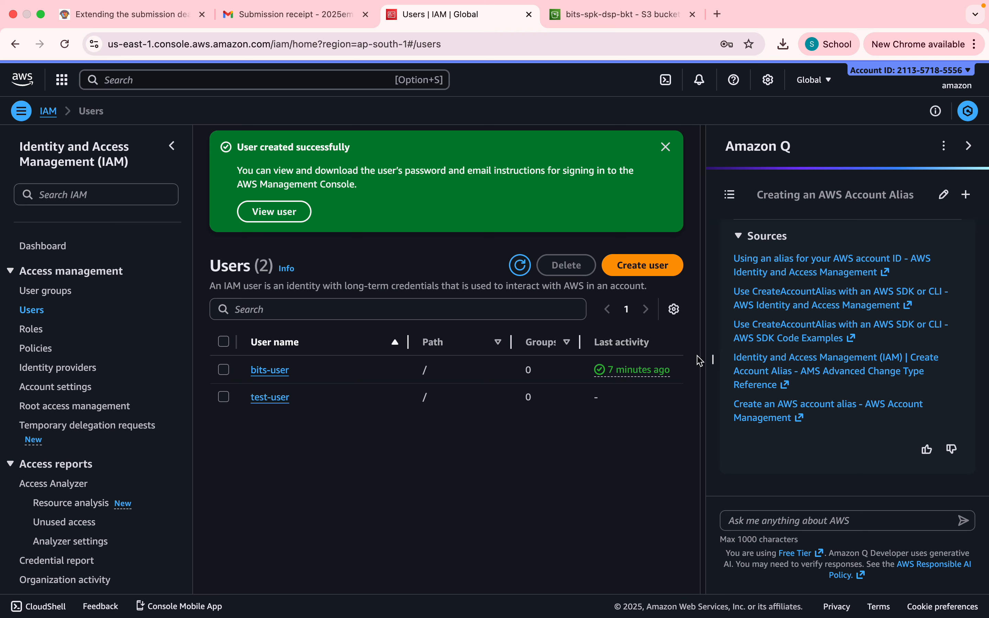
# - Reach the IAM Dashboard through the Security, Identity, & Compliance services category
pyautogui.click(883, 76)
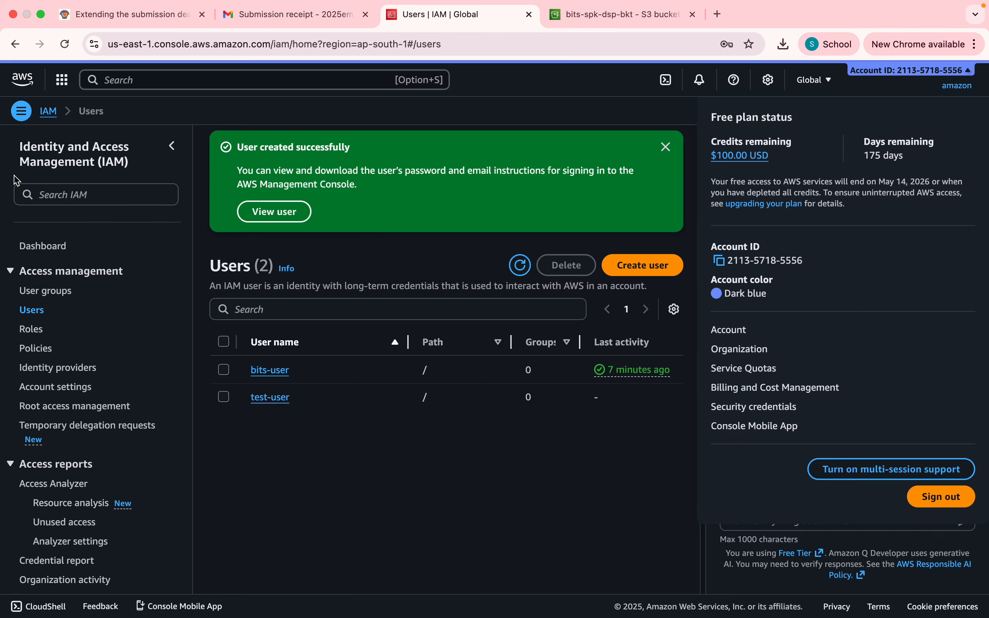
pyautogui.click(62, 82)
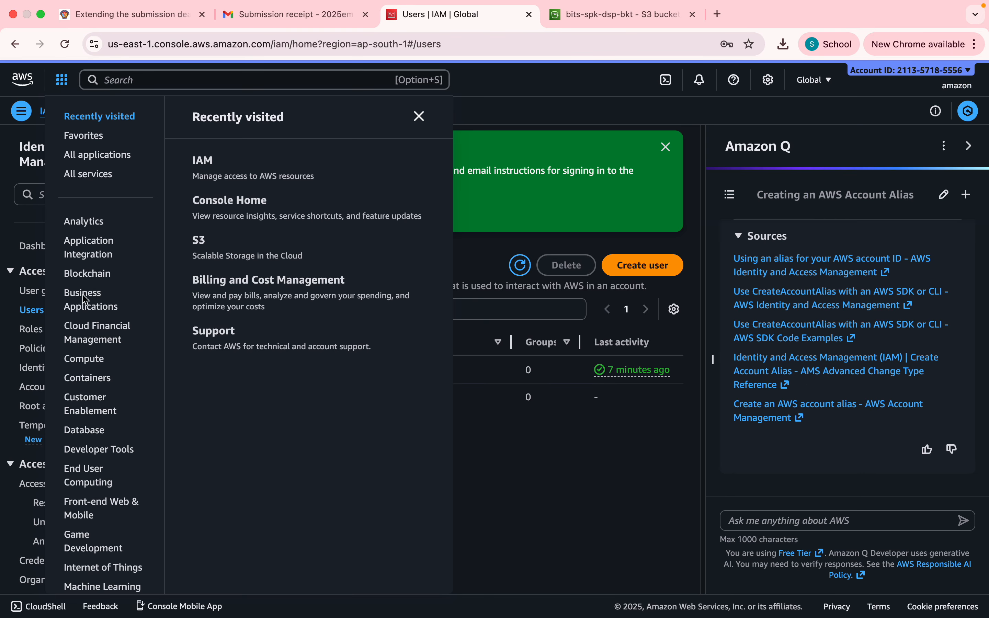
pyautogui.scroll(-5, 99, 394)
pyautogui.scroll(-2, 99, 393)
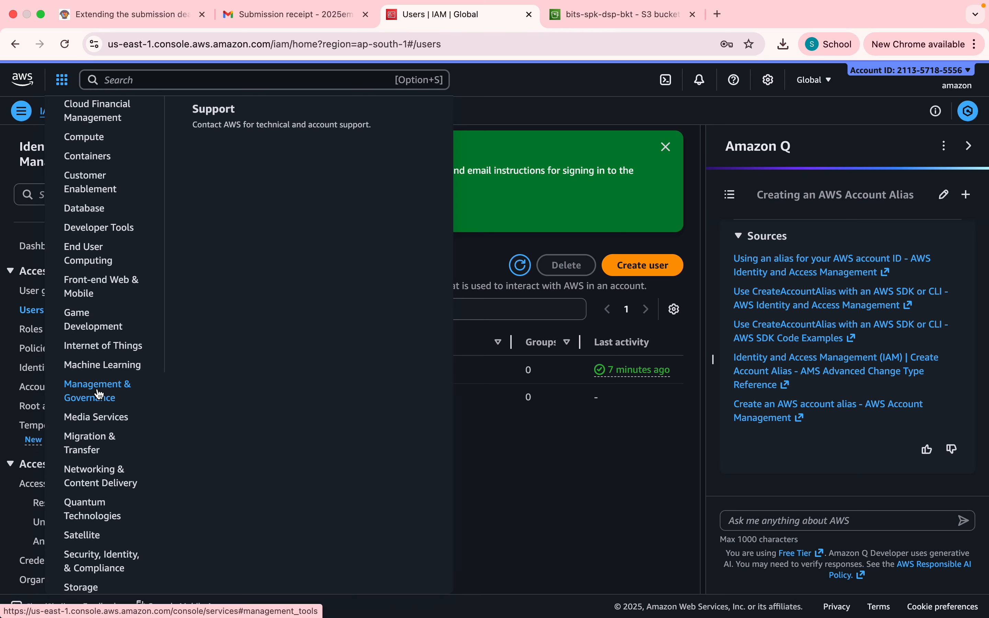
pyautogui.click(105, 563)
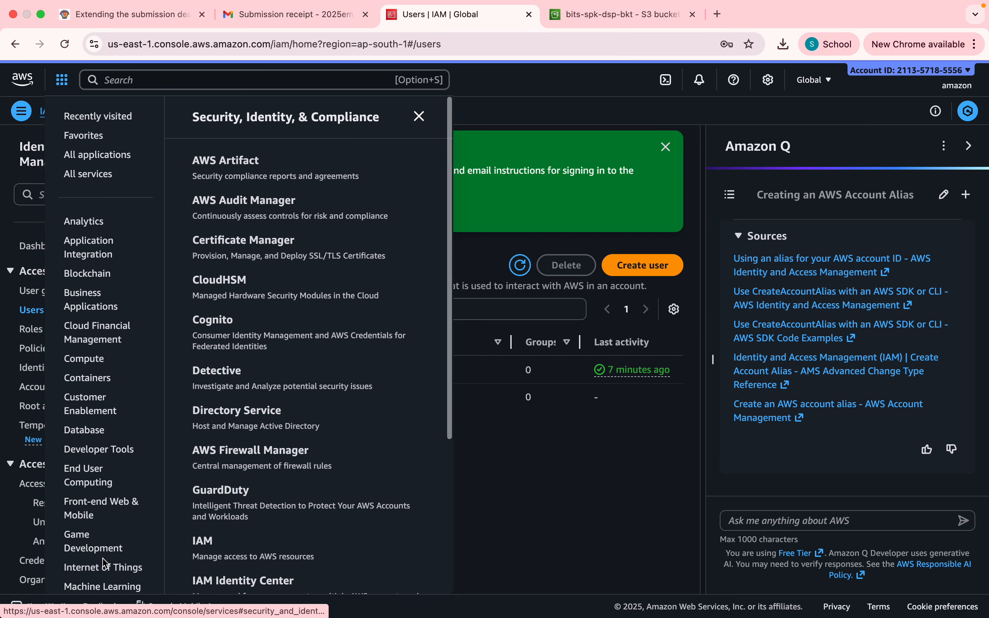
pyautogui.click(203, 541)
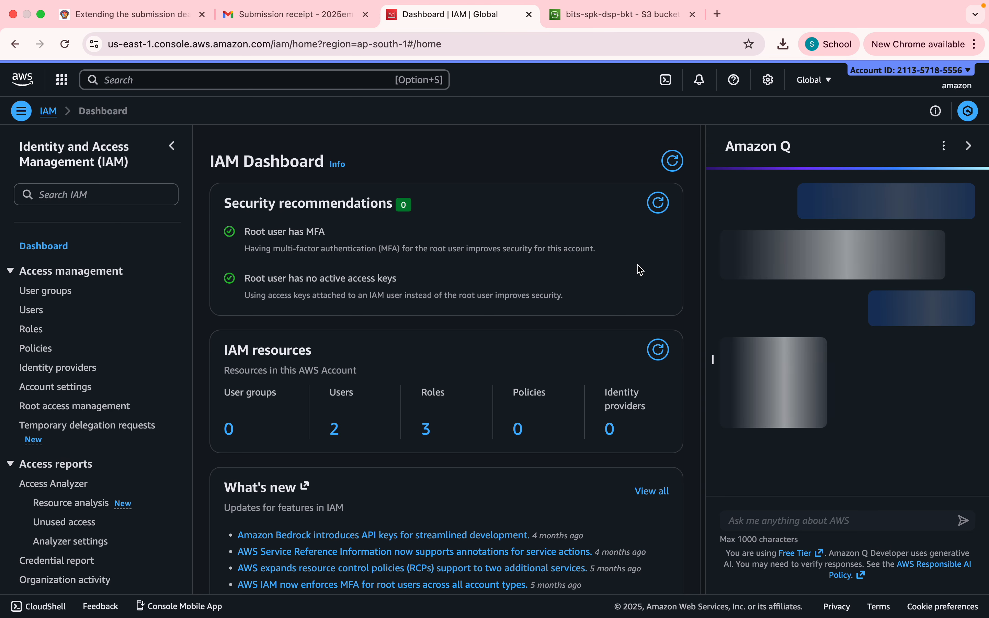
pyautogui.scroll(-8, 441, 407)
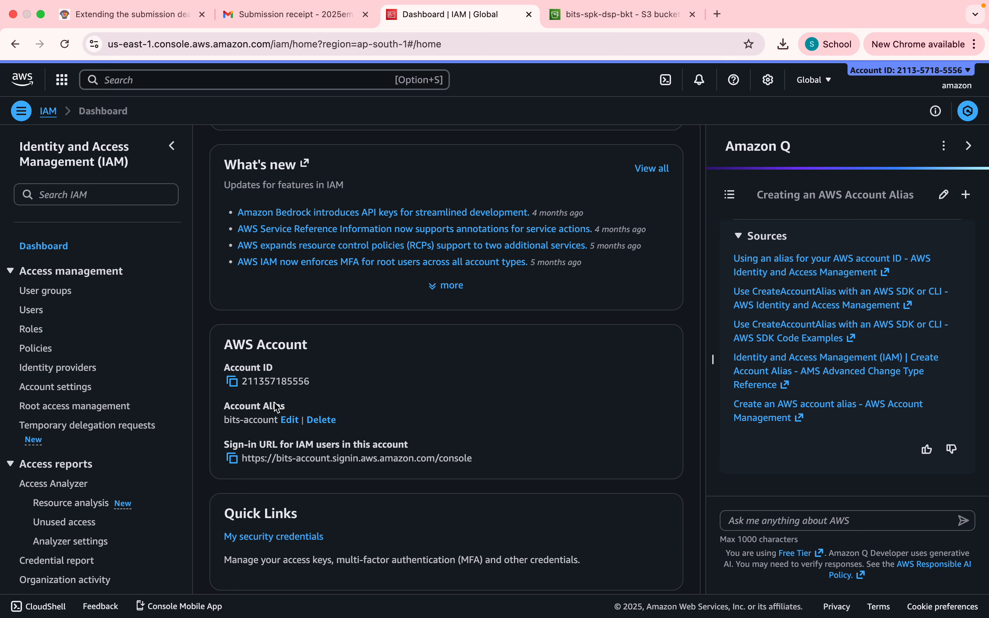
pyautogui.scroll(-7, 441, 415)
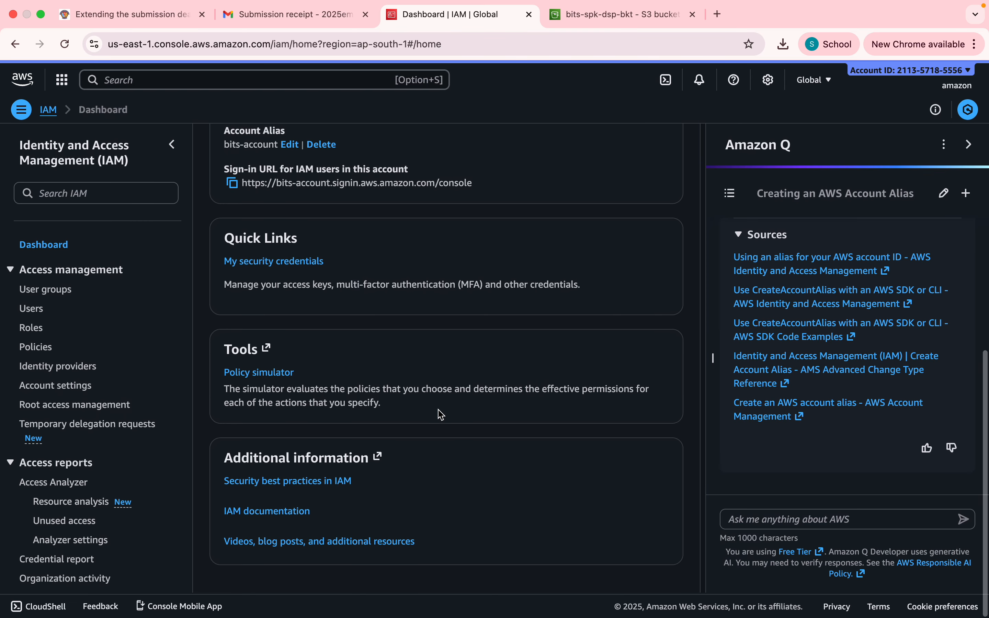
pyautogui.scroll(9, 442, 414)
pyautogui.scroll(4, 438, 413)
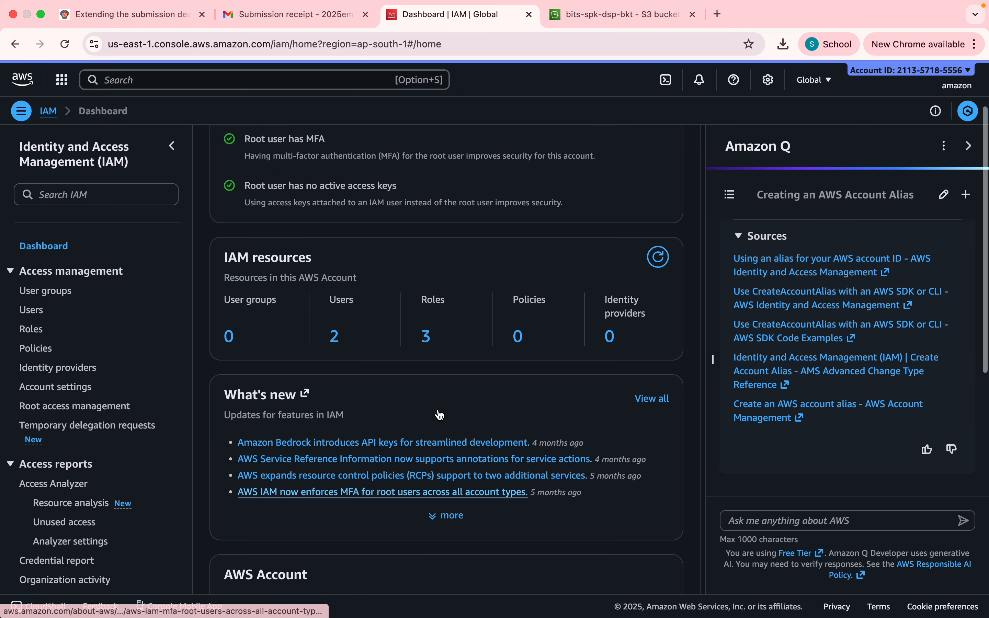
pyautogui.scroll(-4, 419, 424)
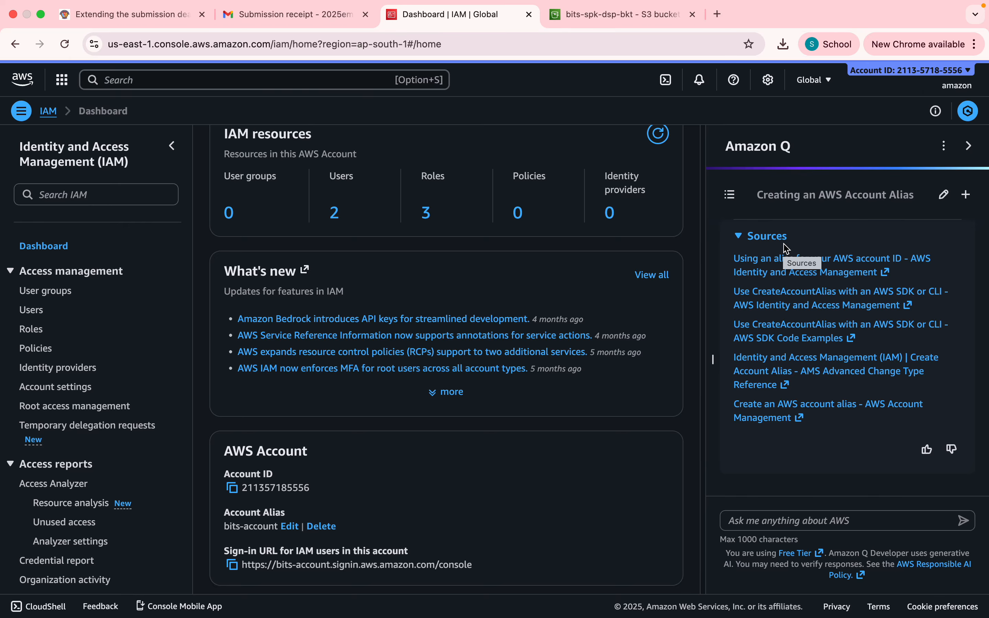
pyautogui.scroll(-5, 813, 374)
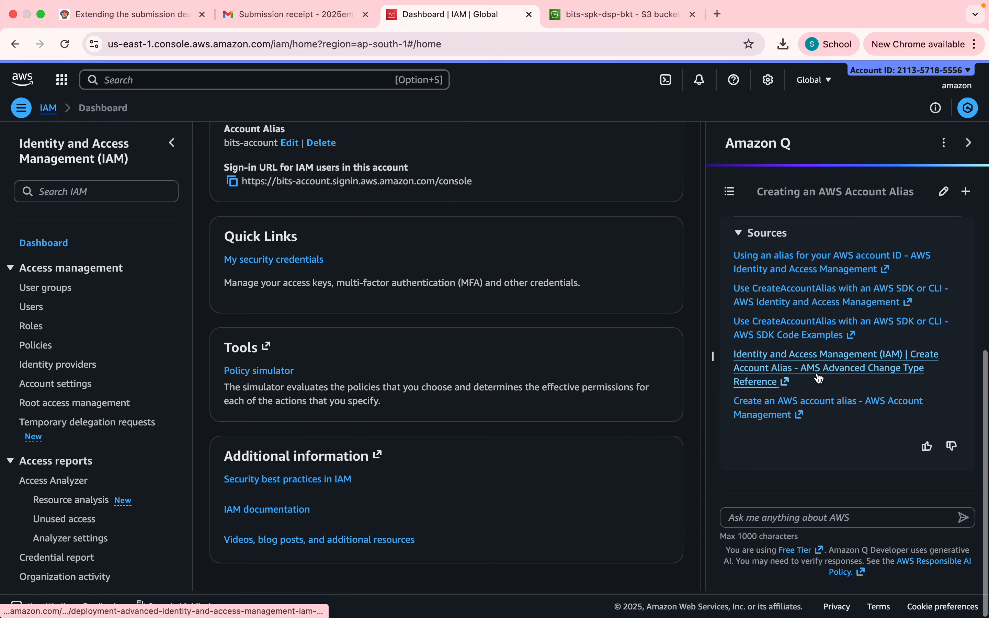
pyautogui.scroll(5, 687, 433)
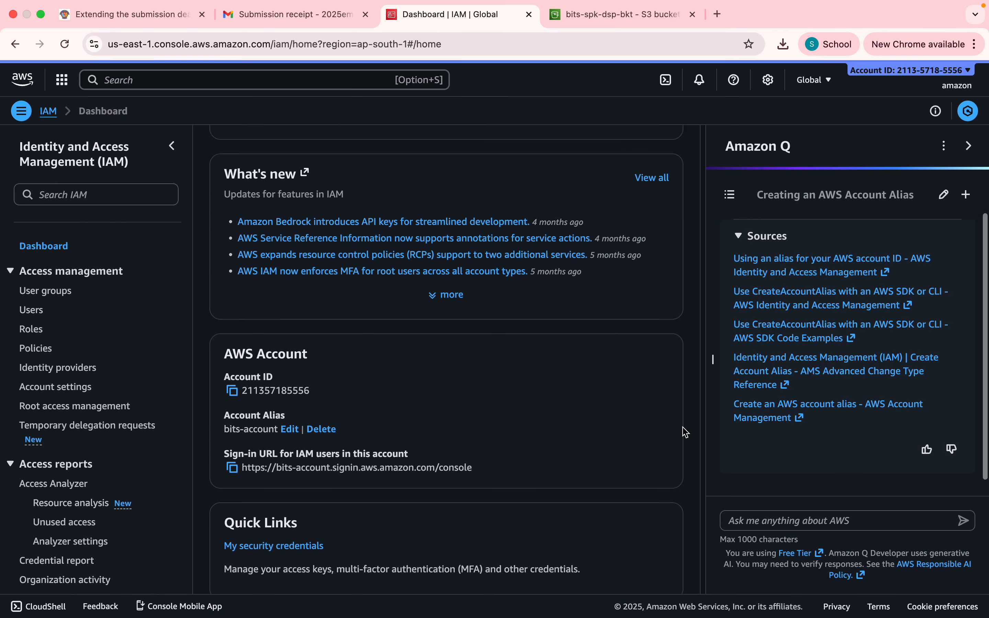
pyautogui.scroll(5, 807, 309)
pyautogui.scroll(2, 807, 309)
# - Sign out from the account menu and return to the IAM user sign-in page
pyautogui.click(922, 74)
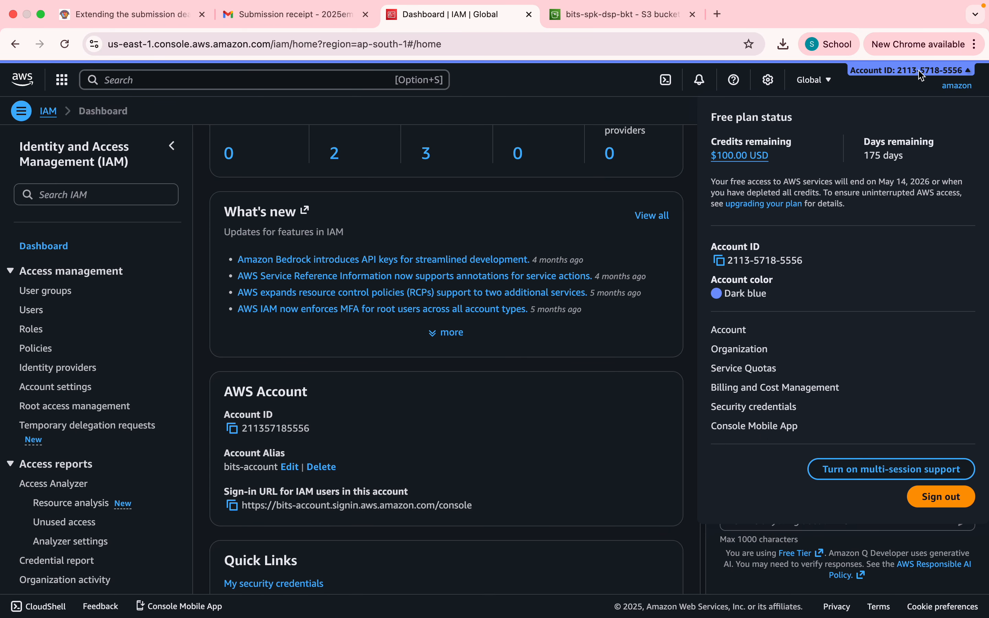
pyautogui.click(938, 501)
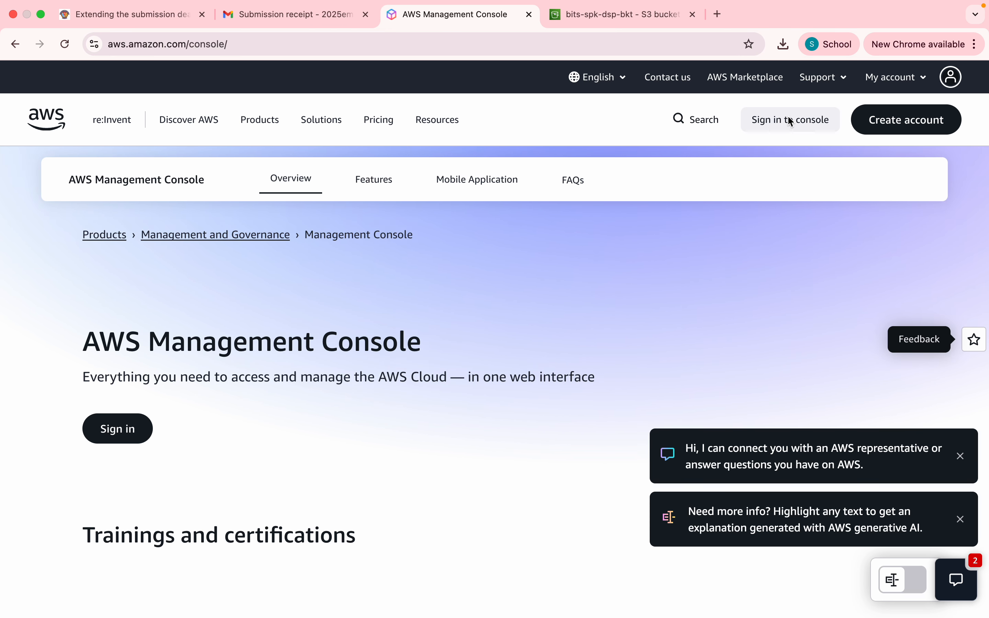
pyautogui.click(791, 124)
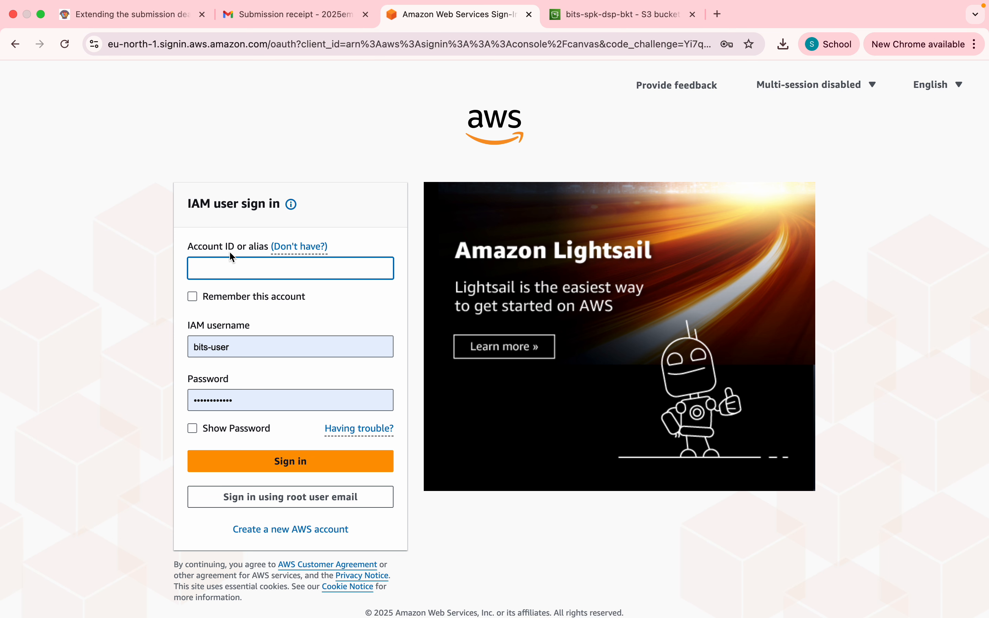
# - Replace the account ID entry with the bits-account alias
pyautogui.click(235, 263)
pyautogui.write('211')
pyautogui.write('50')
pyautogui.write('2')
pyautogui.press('BackSpace')
pyautogui.write('232323')
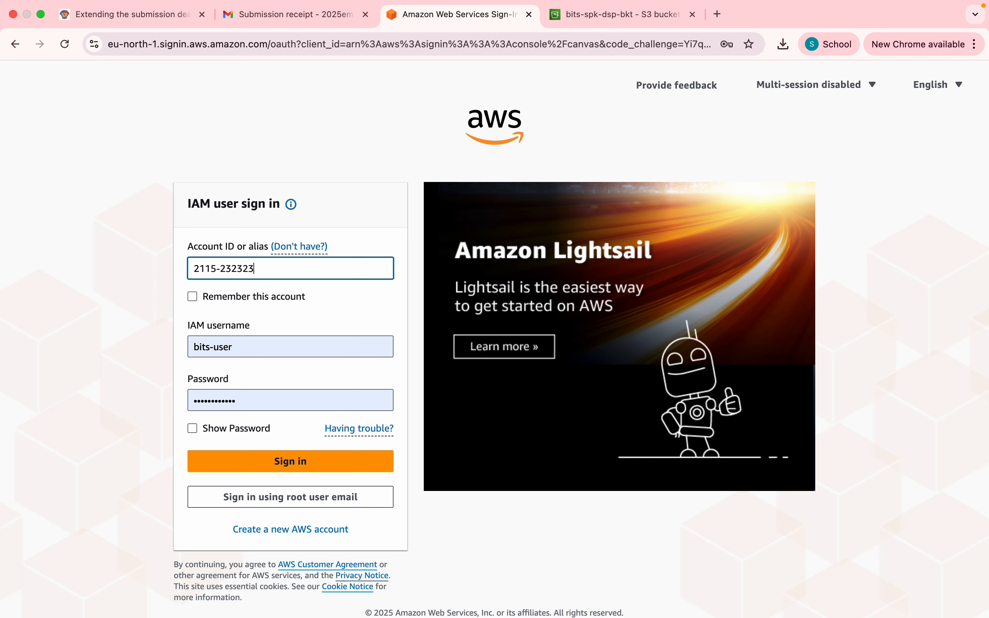
pyautogui.press('BackSpace')
pyautogui.write('-223')
pyautogui.press('super+a')
pyautogui.press('BackSpace')
pyautogui.write('b')
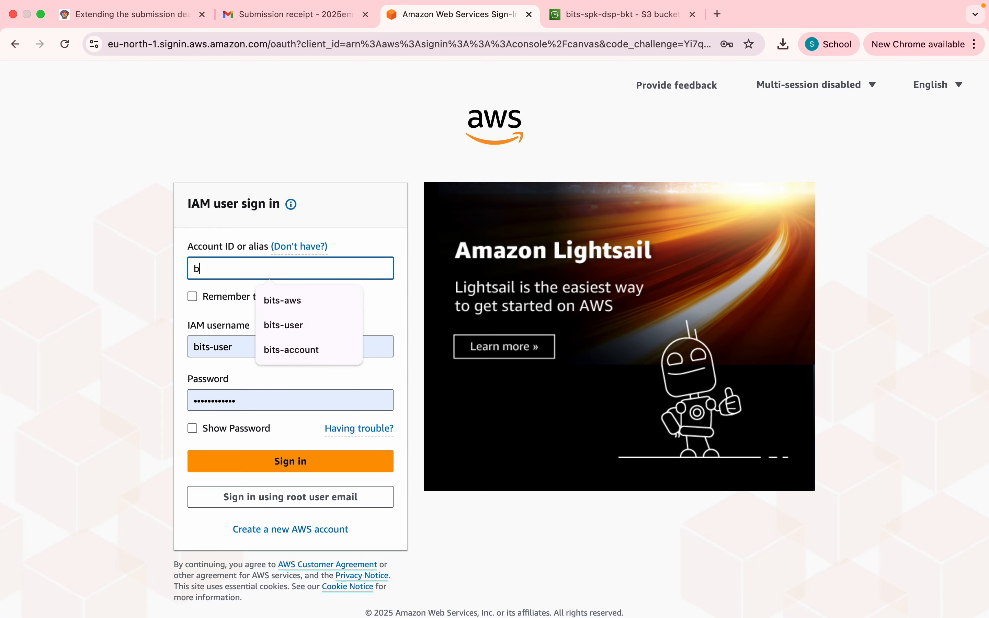
pyautogui.write('its-account')
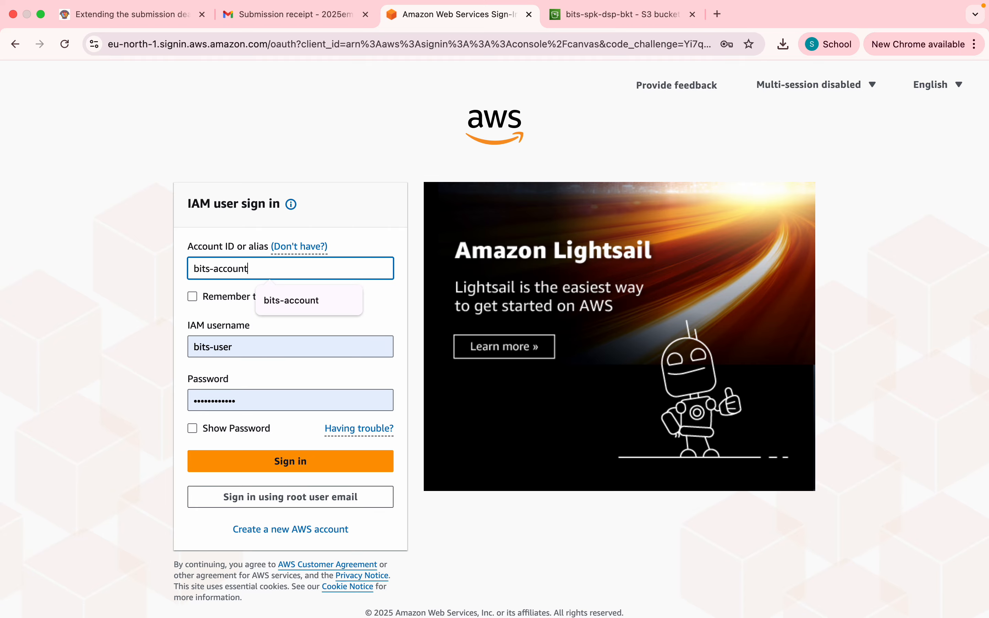
pyautogui.click(280, 294)
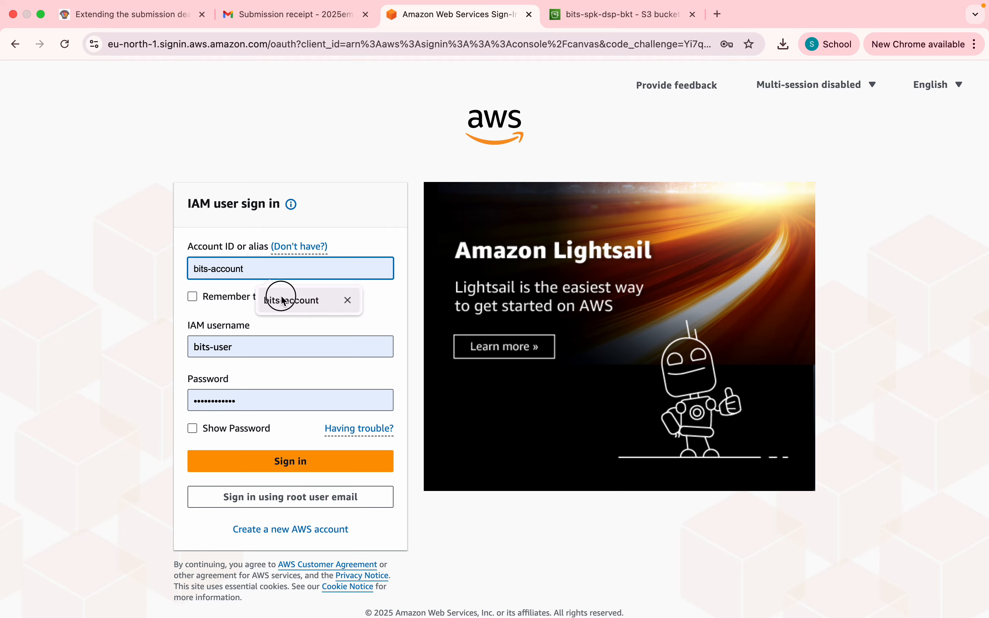
# - Sign in as test-user with its new password
pyautogui.click(251, 347)
pyautogui.press('super+a')
pyautogui.write('t')
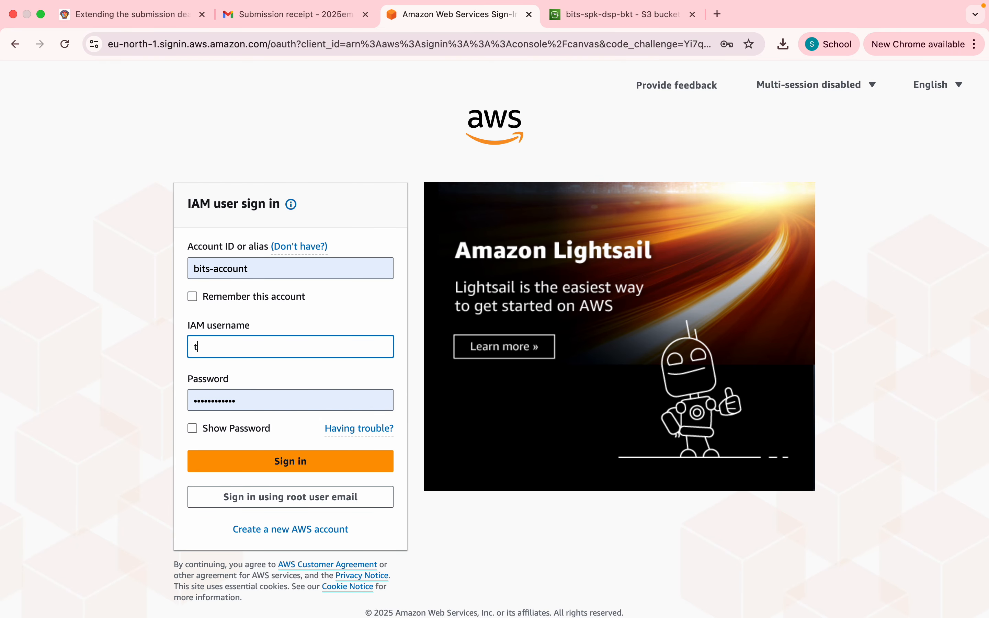
pyautogui.write('est-user')
pyautogui.moveTo(250, 406); pyautogui.dragTo(109, 400)
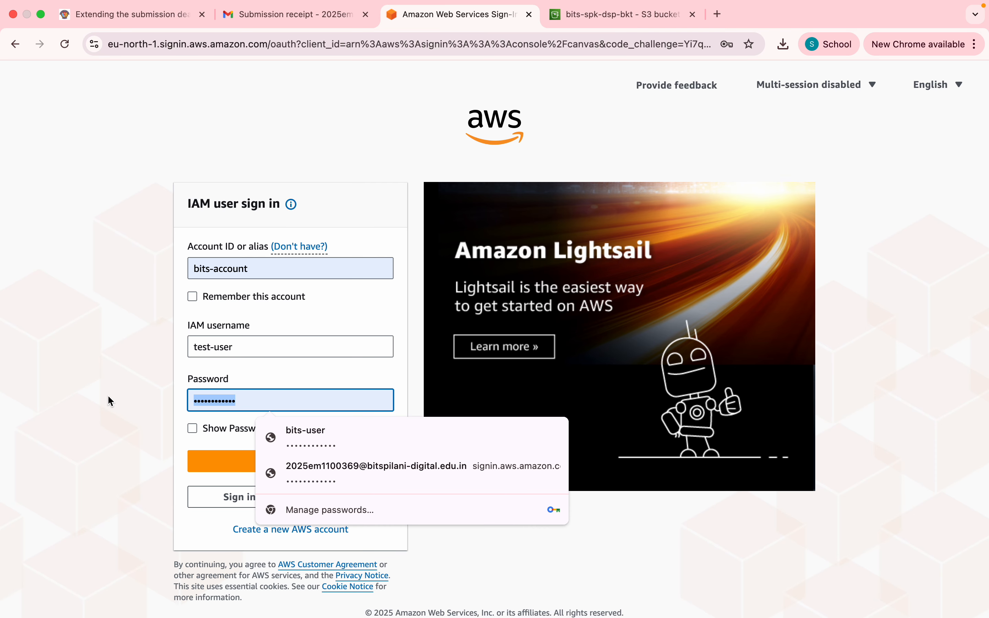
pyautogui.write('aaaaaa')
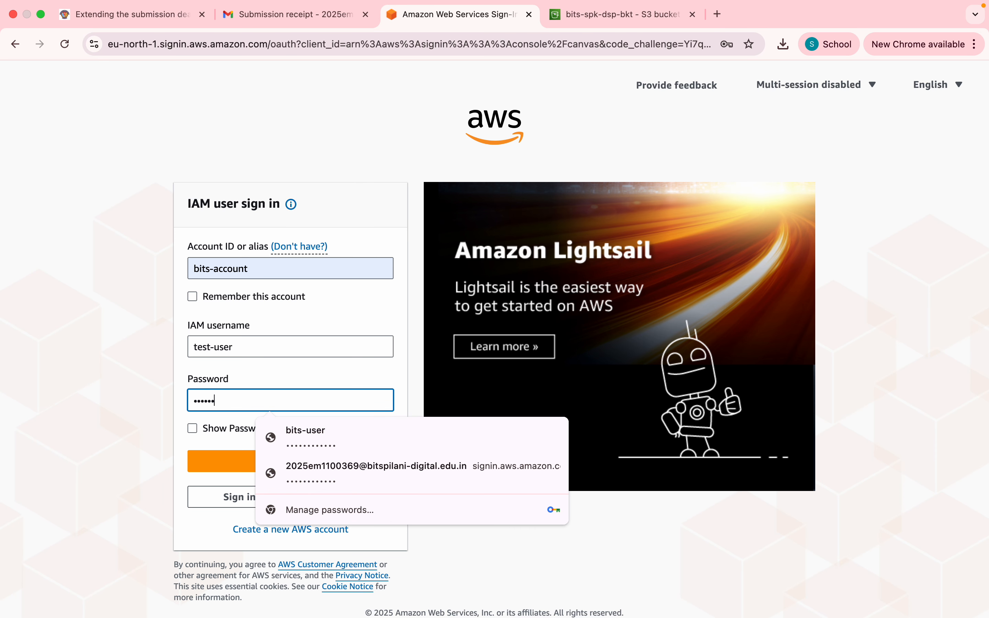
pyautogui.write('aaaaaaa')
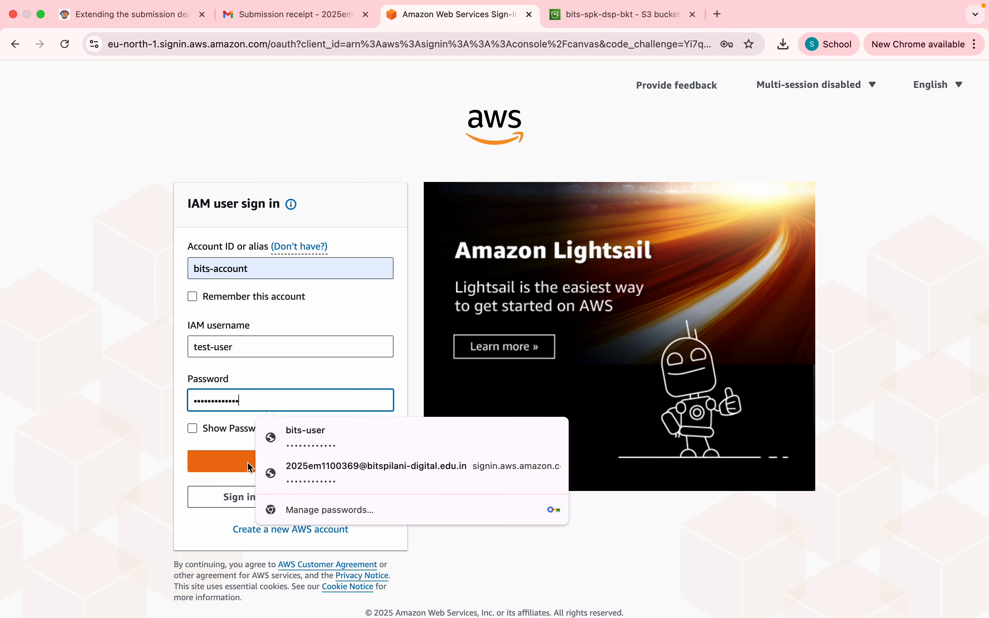
pyautogui.click(238, 462)
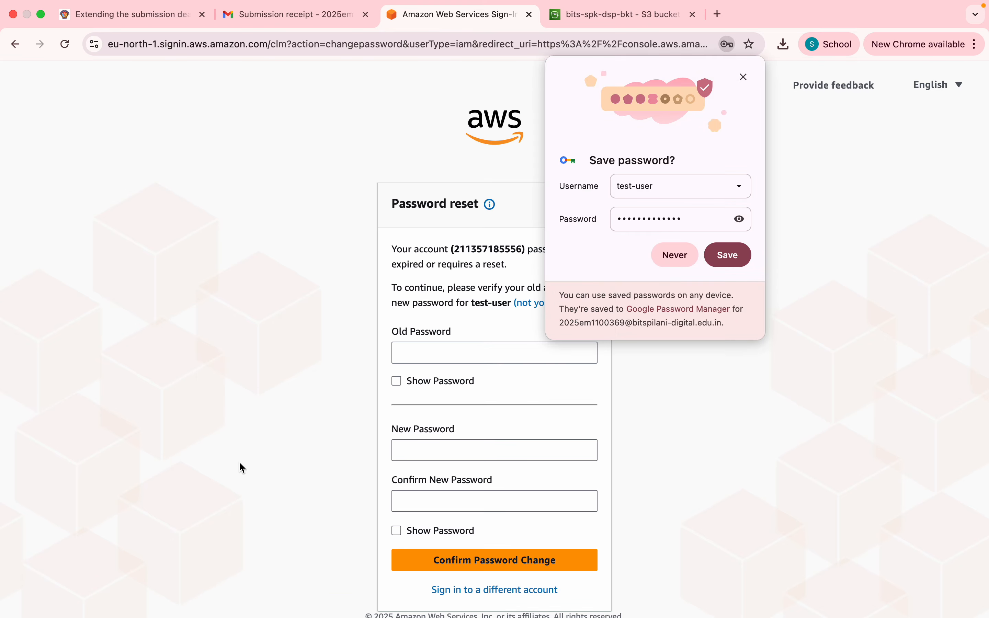
# - Enter the old password and a new password, confirm the change, and continue signing in
pyautogui.click(445, 359)
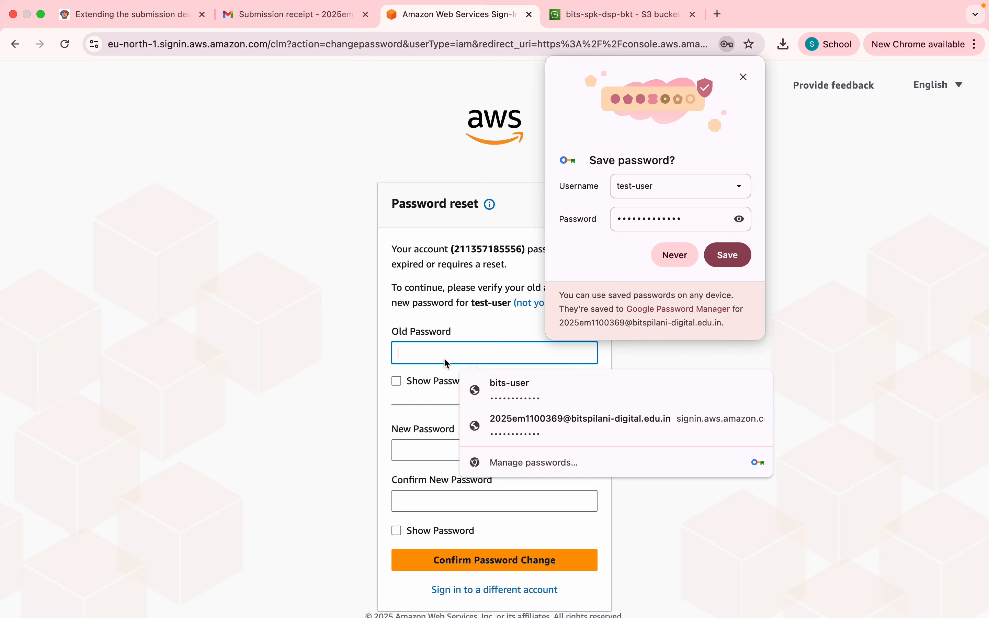
pyautogui.write('••••')
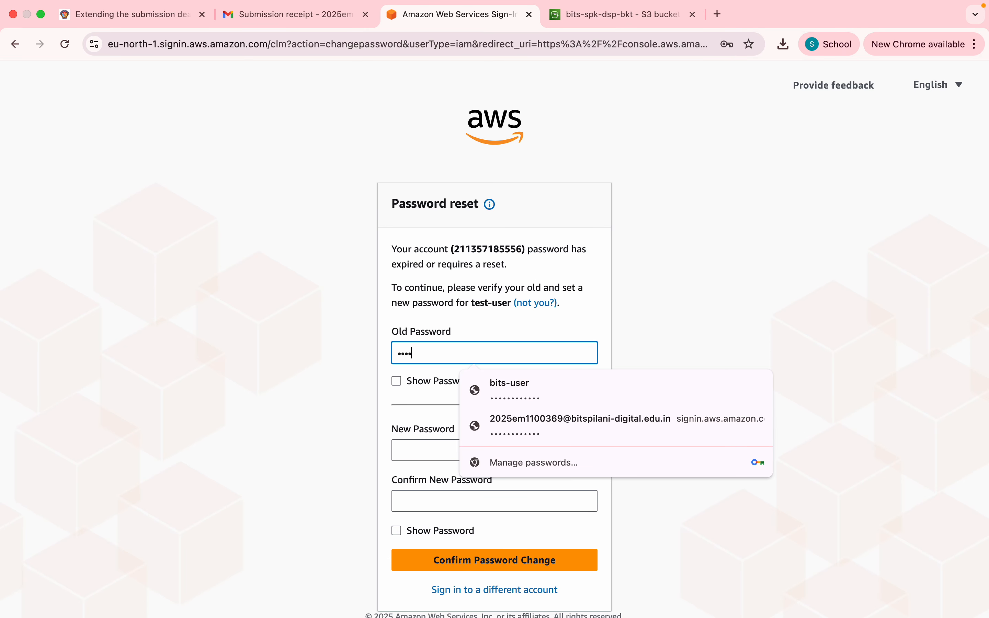
pyautogui.write('•••••••')
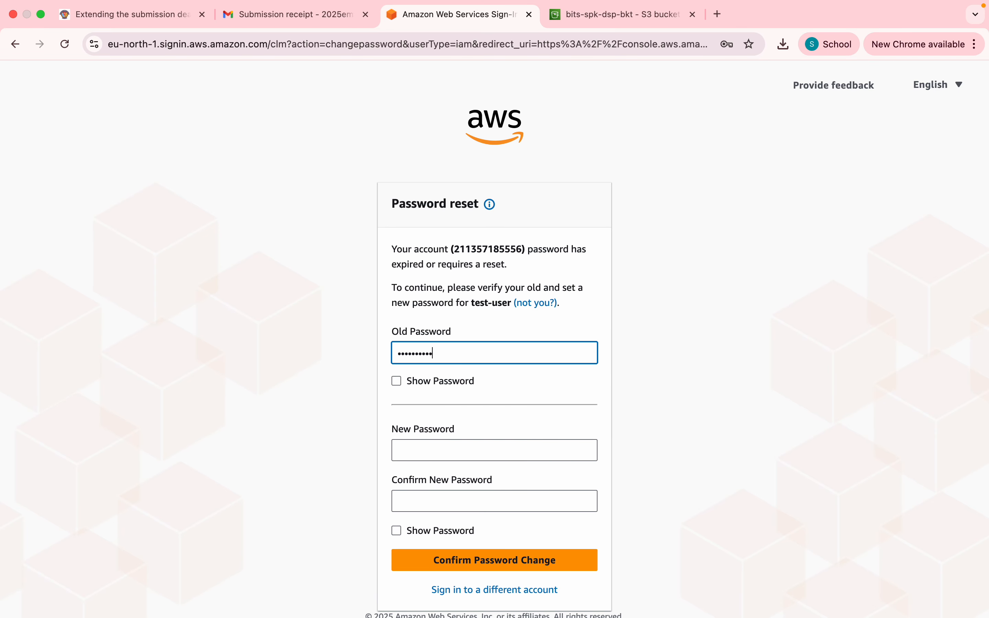
pyautogui.write('•')
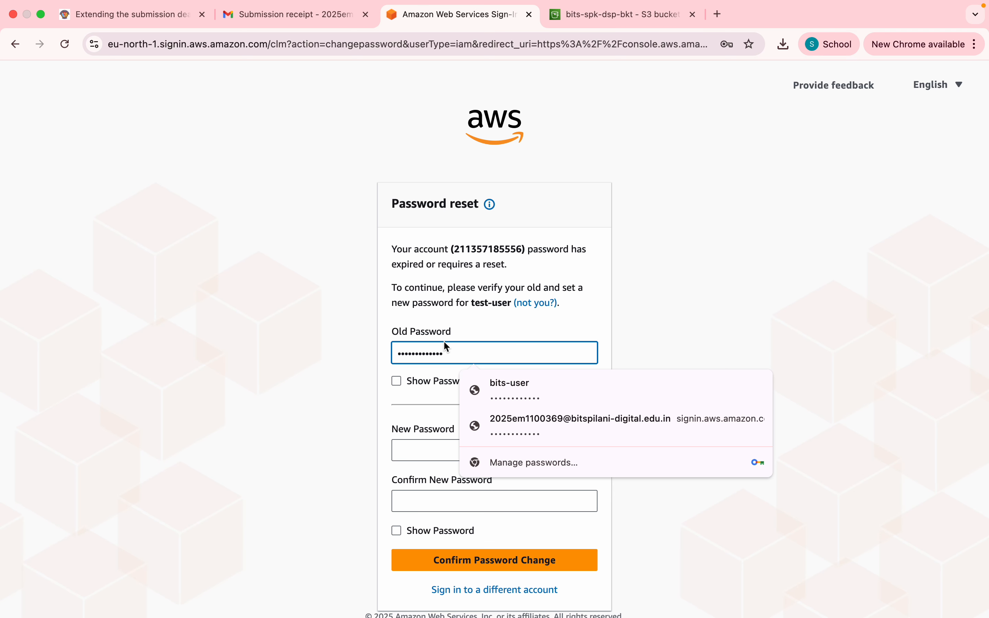
pyautogui.click(448, 457)
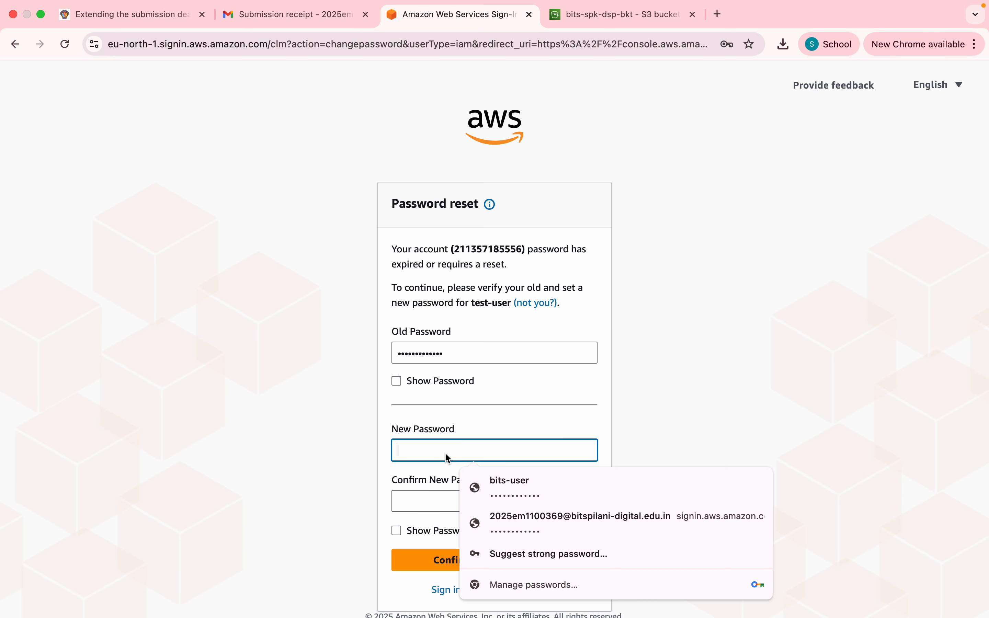
pyautogui.write('••••')
pyautogui.press('BackSpace')
pyautogui.press('BackSpace')
pyautogui.press('BackSpace')
pyautogui.press('BackSpace')
pyautogui.write('•••••••••••')
pyautogui.click(433, 502)
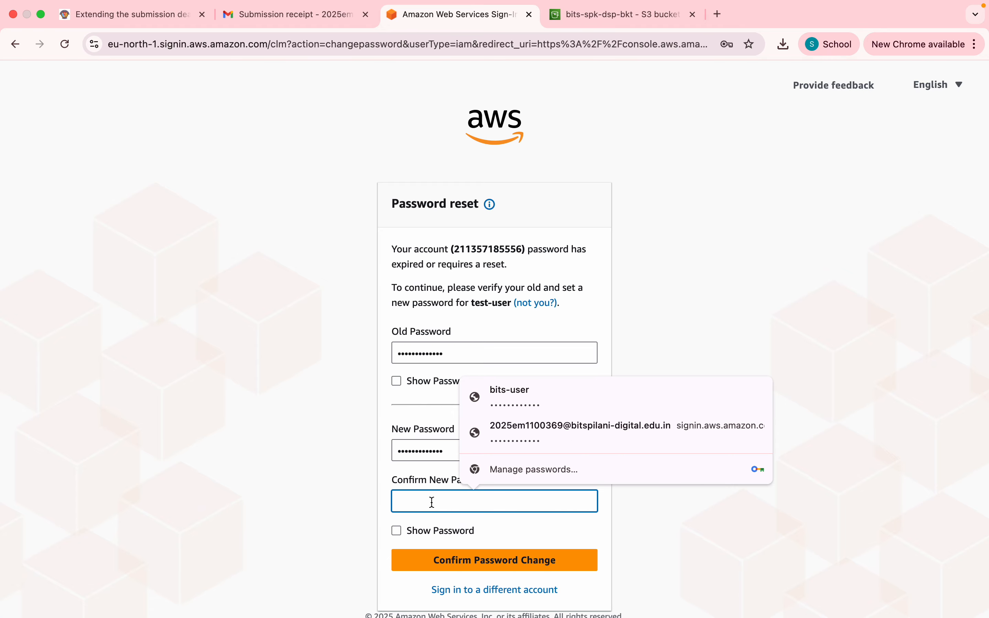
pyautogui.write('••••••••••••')
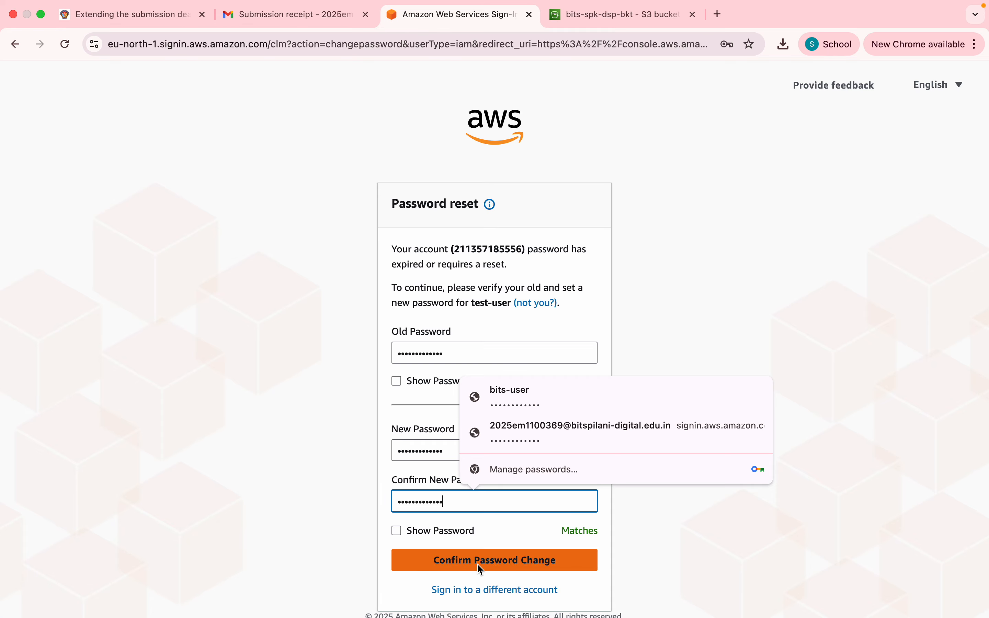
pyautogui.click(489, 563)
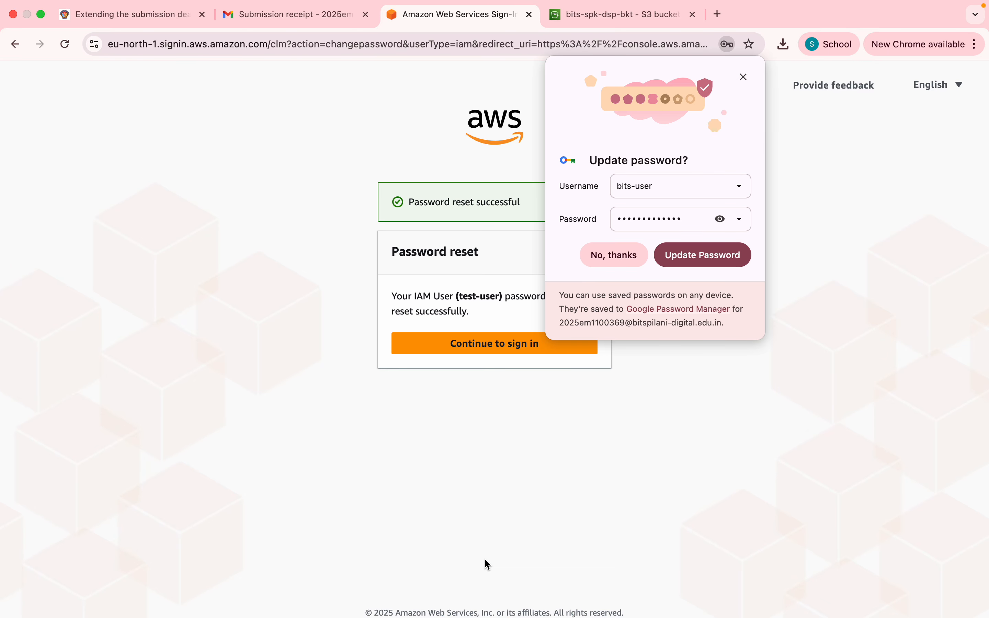
pyautogui.click(493, 348)
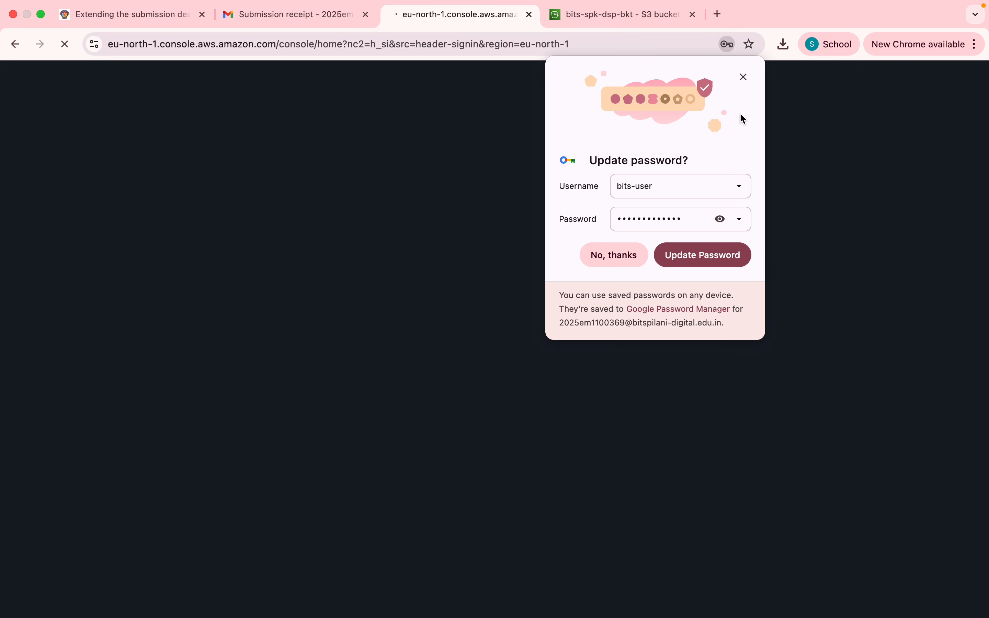
# - Dismiss Chrome's password-update prompt and open IAM under Security, Identity, & Compliance services
pyautogui.click(745, 78)
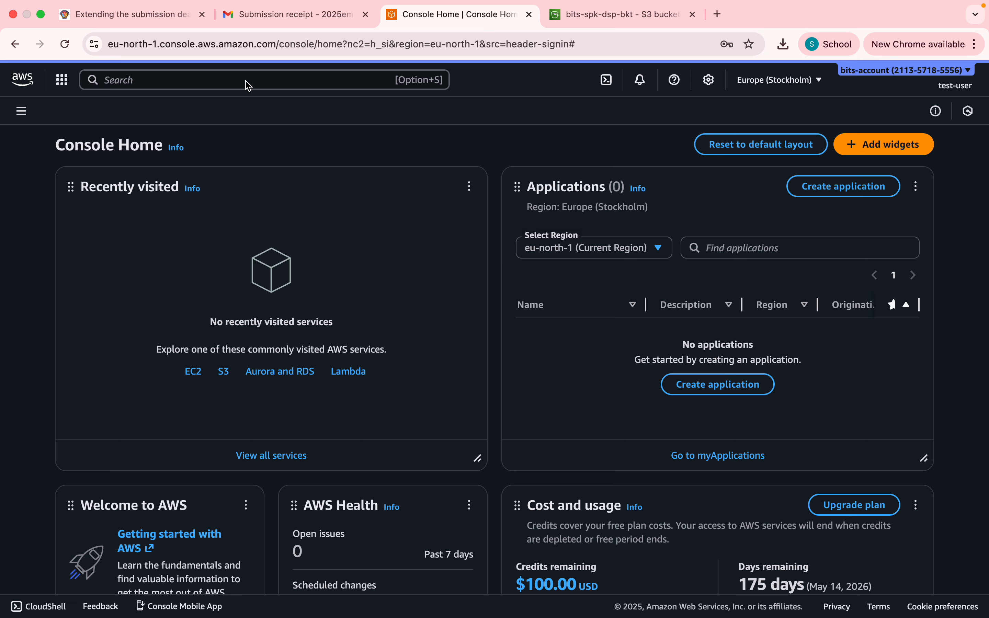
pyautogui.click(62, 82)
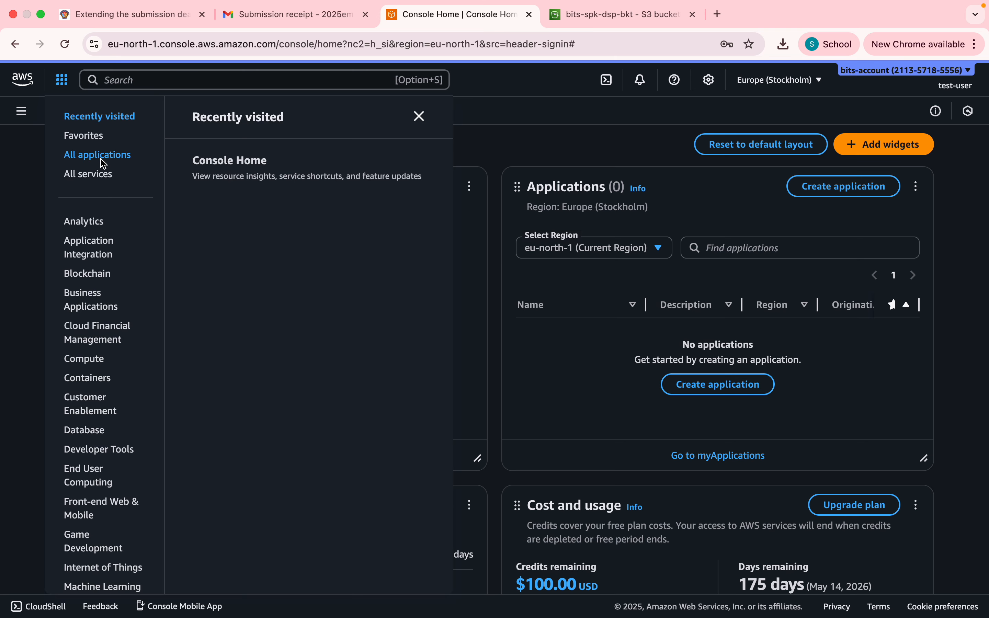
pyautogui.scroll(-5, 85, 428)
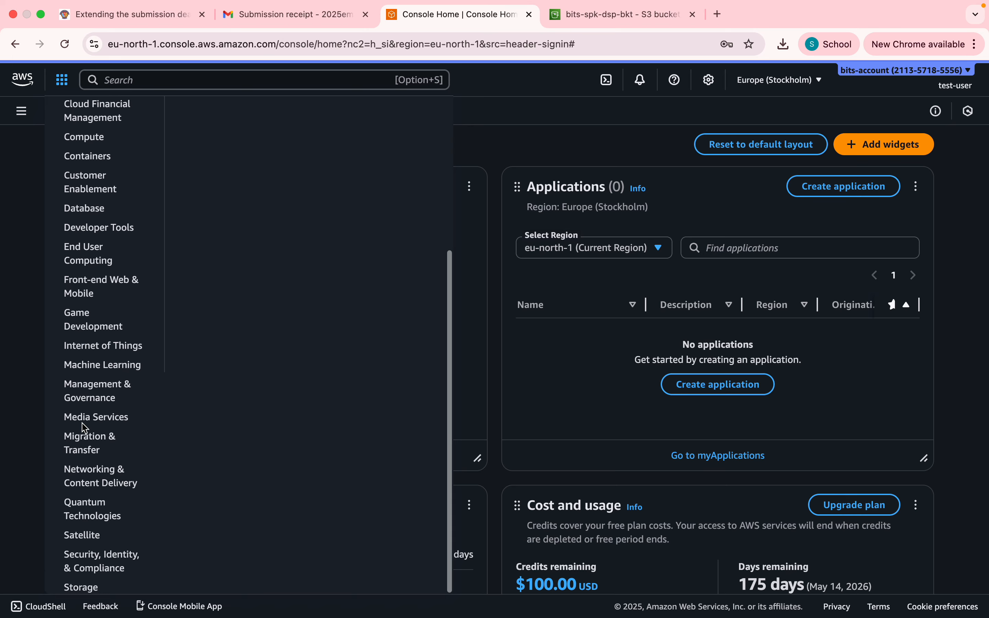
pyautogui.click(106, 569)
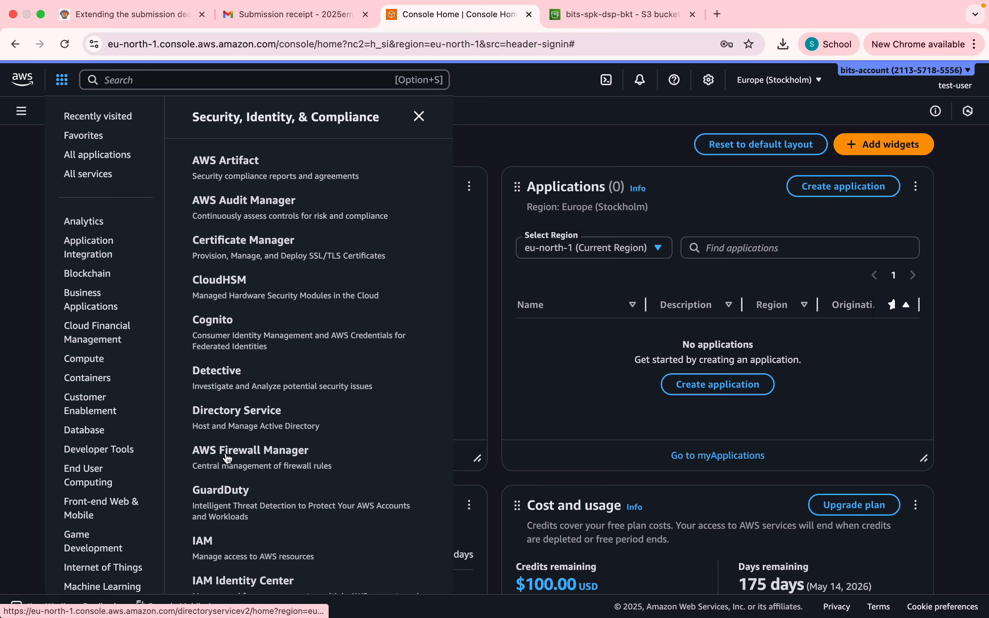
pyautogui.scroll(-2, 258, 456)
pyautogui.click(208, 465)
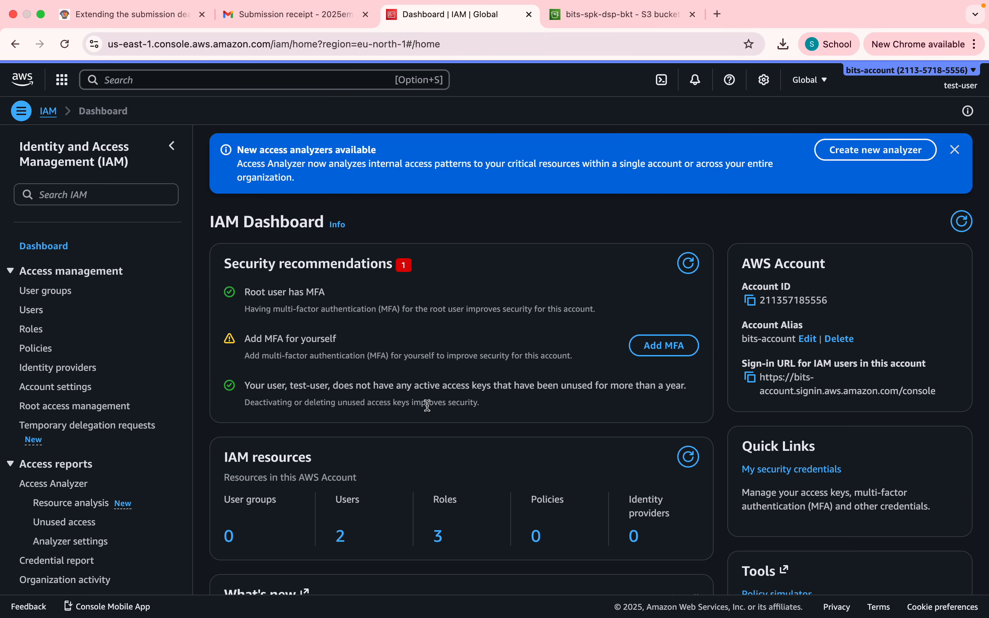
pyautogui.scroll(-5, 432, 371)
# - From the IAM Users list, select test-user and choose Delete
pyautogui.click(343, 304)
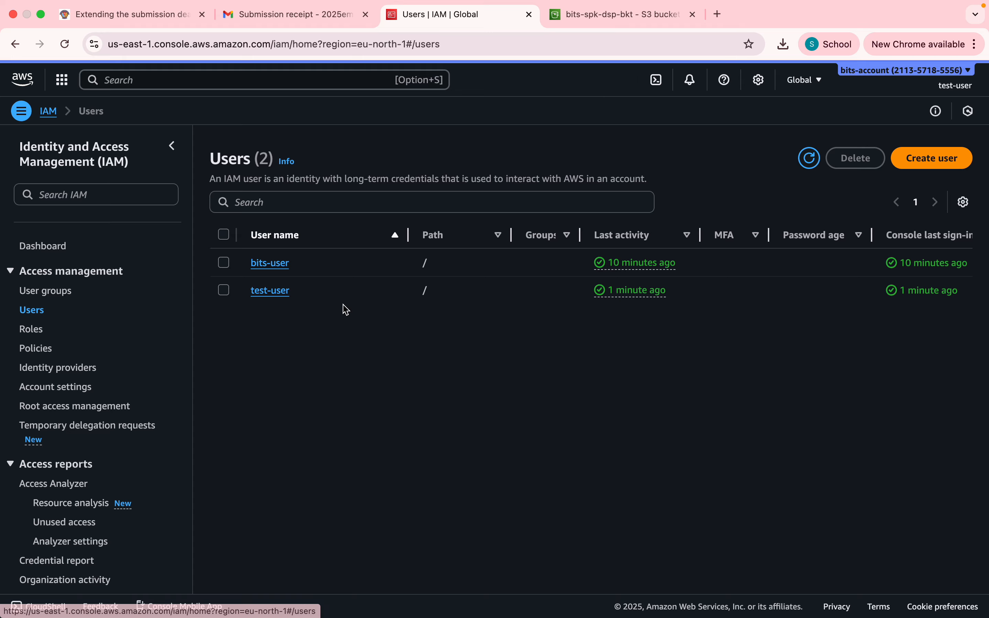
pyautogui.click(224, 292)
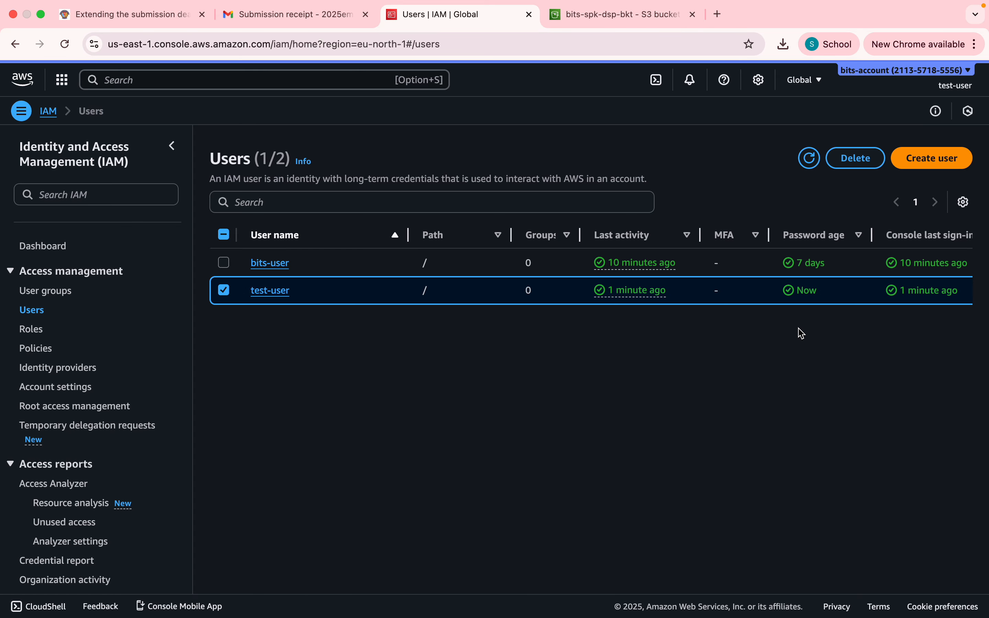
pyautogui.click(858, 163)
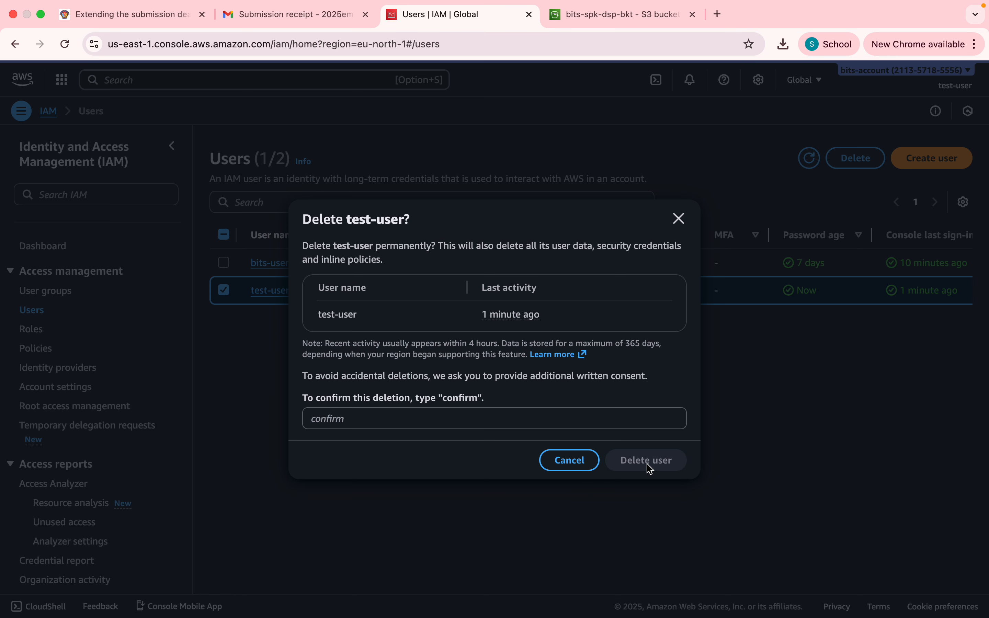
# - Enter 'confirm' as the deletion consent and permanently delete test-user
pyautogui.click(370, 427)
pyautogui.write('confirm')
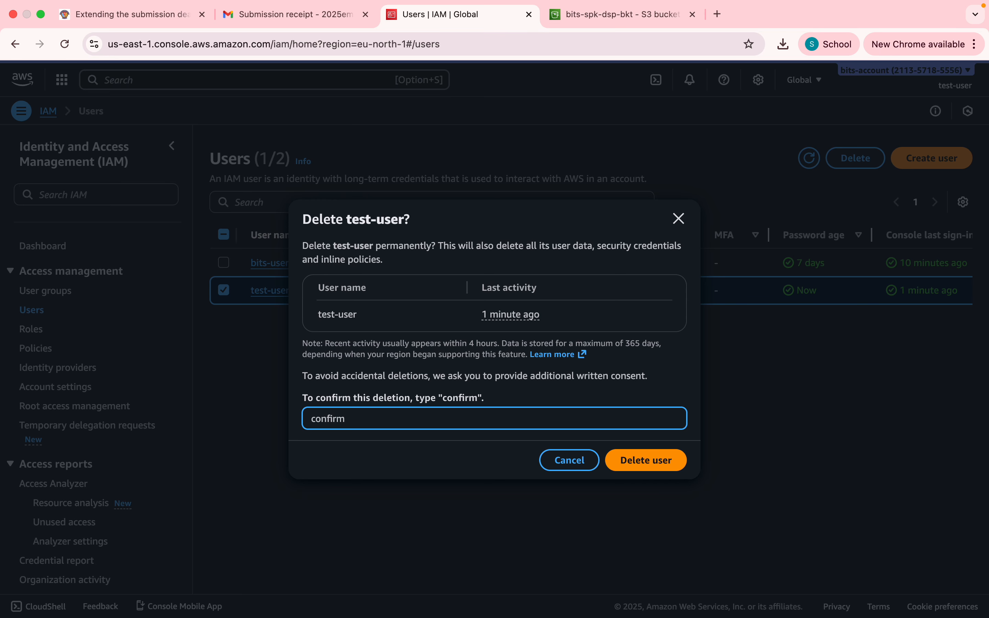
pyautogui.click(631, 471)
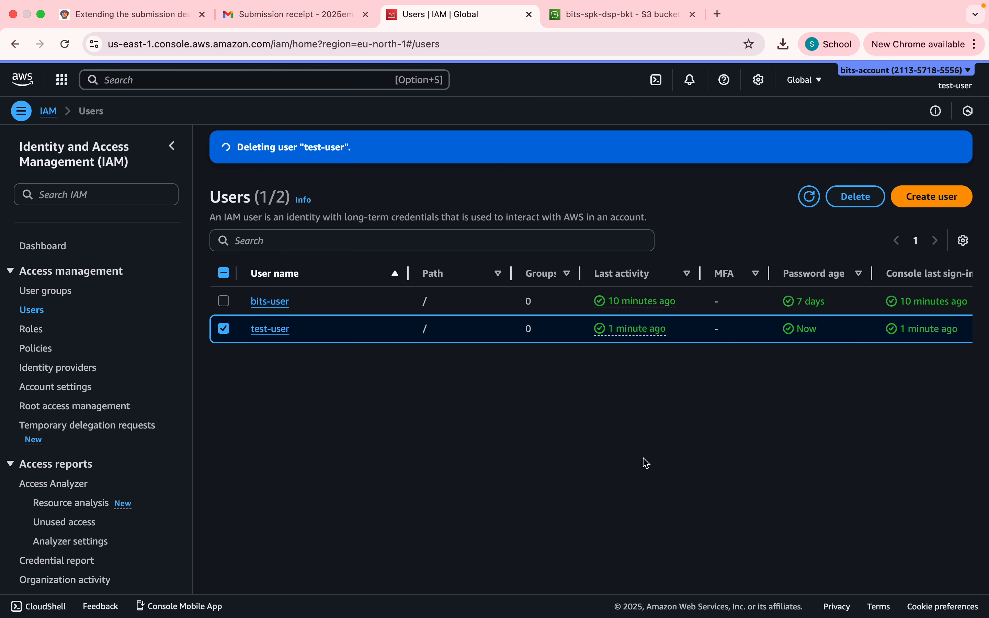